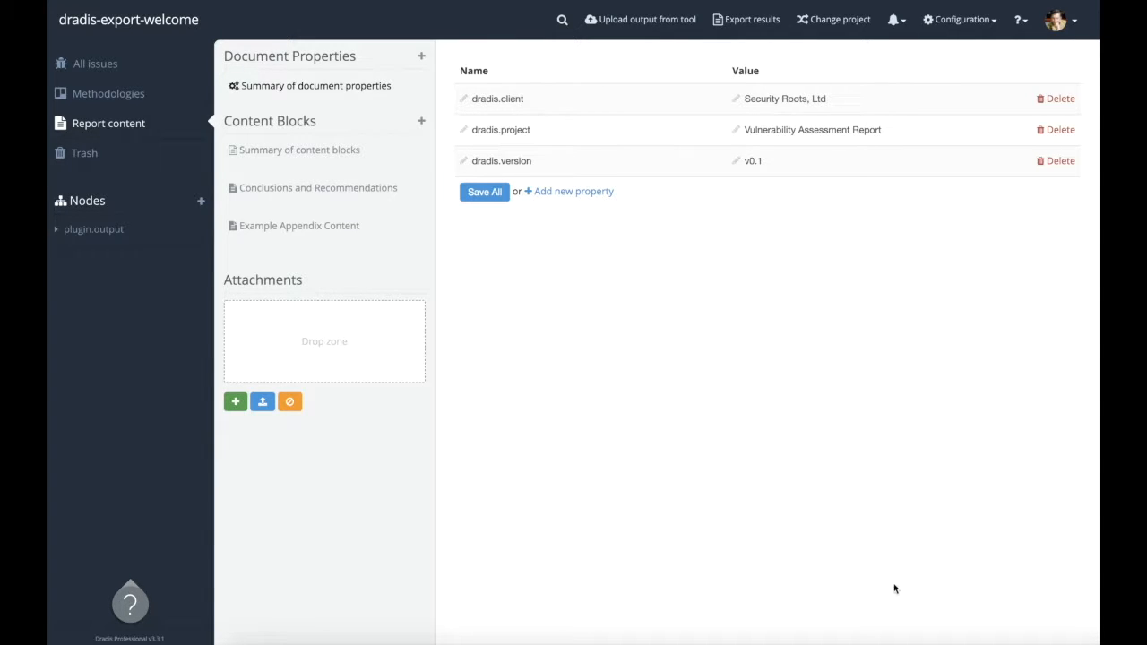
Switch to the Word report template and add a custom text document property dradis.client with the value <CLIENT>
{"action": "left_click", "coordinate": [916, 638]}
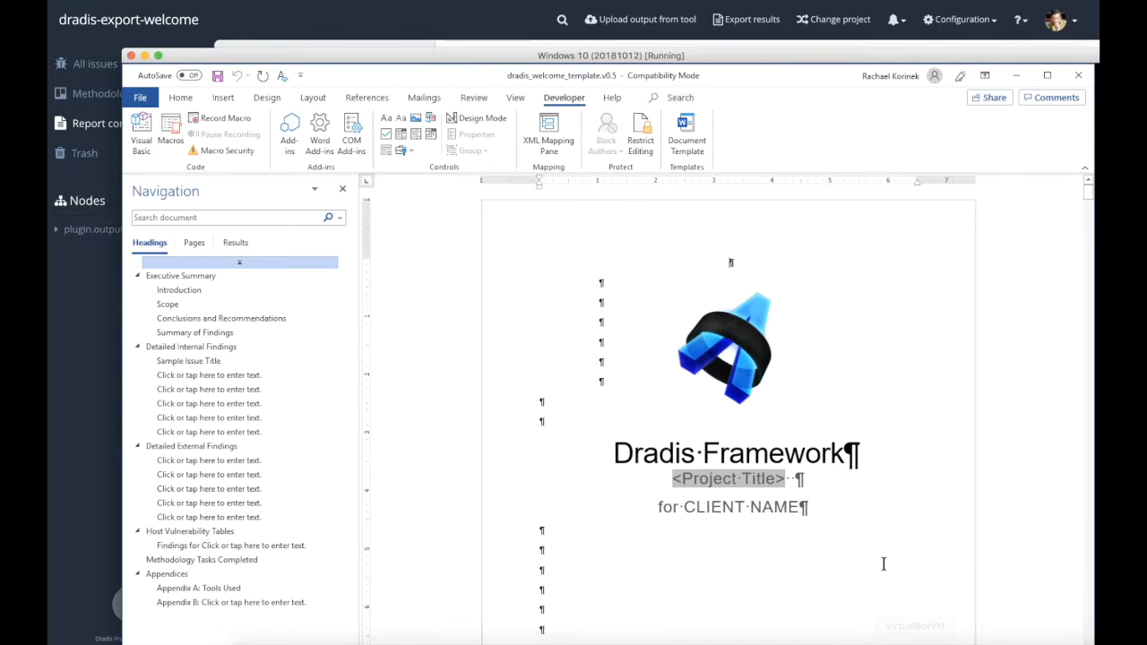
{"action": "left_click", "coordinate": [141, 98]}
{"action": "left_click", "coordinate": [704, 257]}
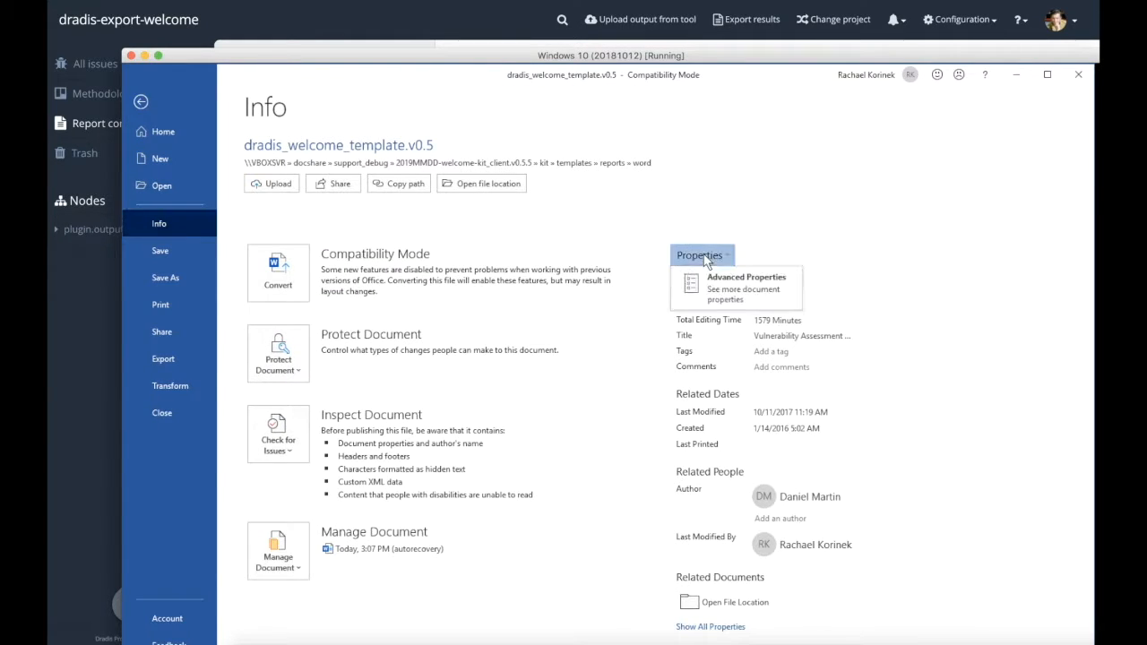
{"action": "left_click", "coordinate": [731, 285]}
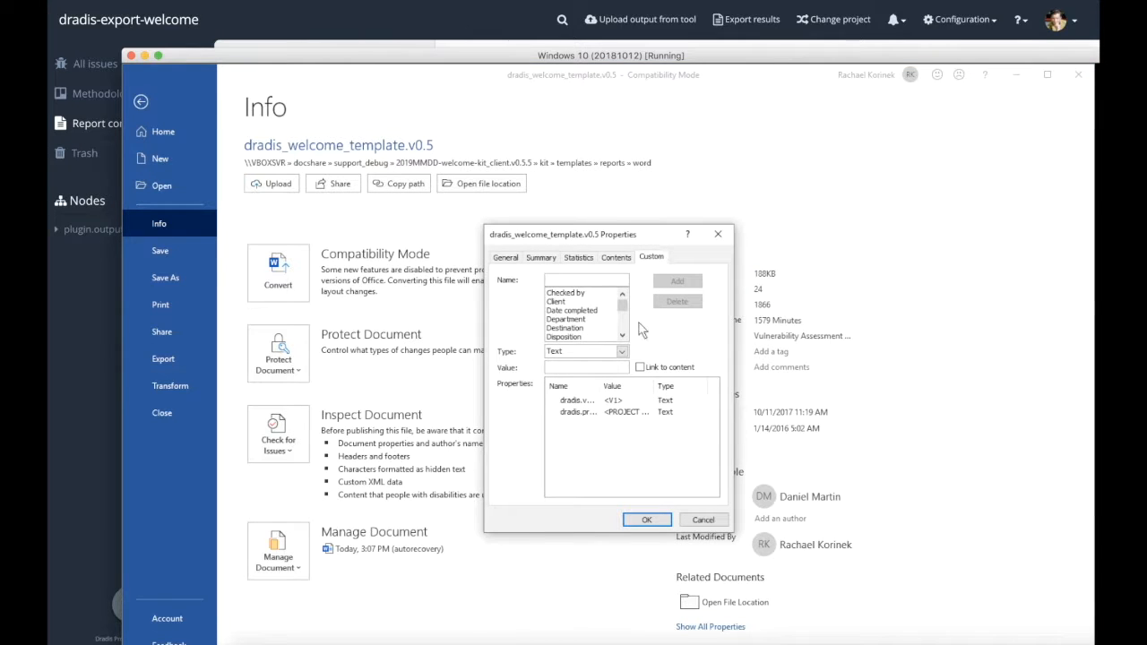
{"action": "type", "text": "dradis.client"}
{"action": "key", "text": "Tab"}
{"action": "key", "text": "Tab"}
{"action": "type", "text": "<CLIEN"}
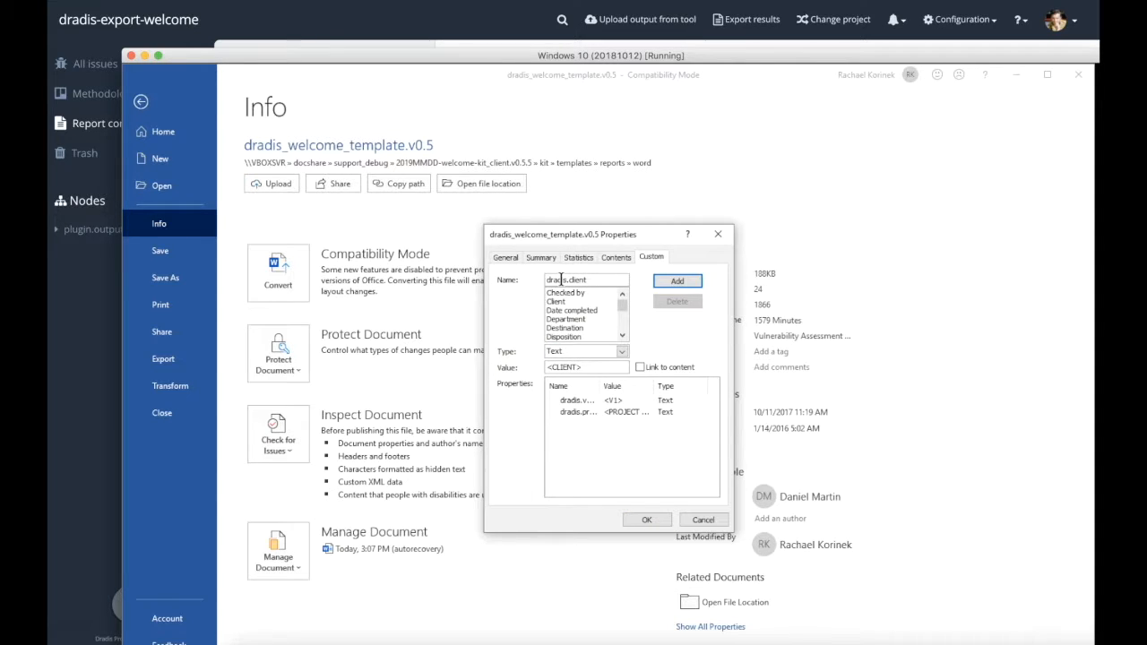
{"action": "key", "text": "Return"}
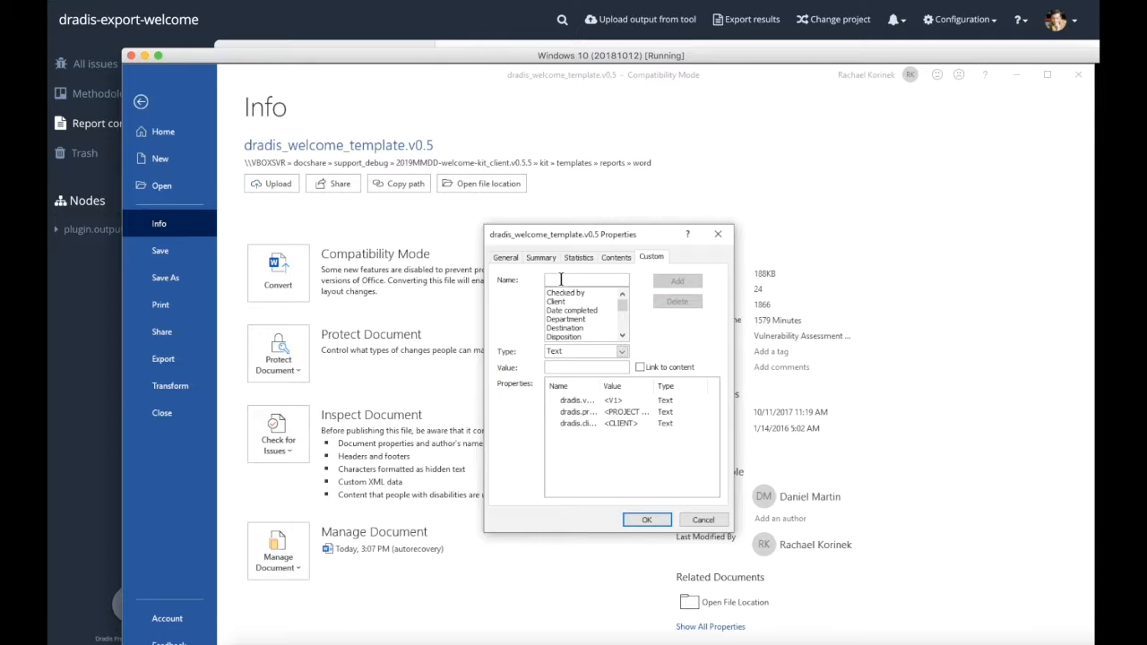
{"action": "left_click", "coordinate": [646, 520]}
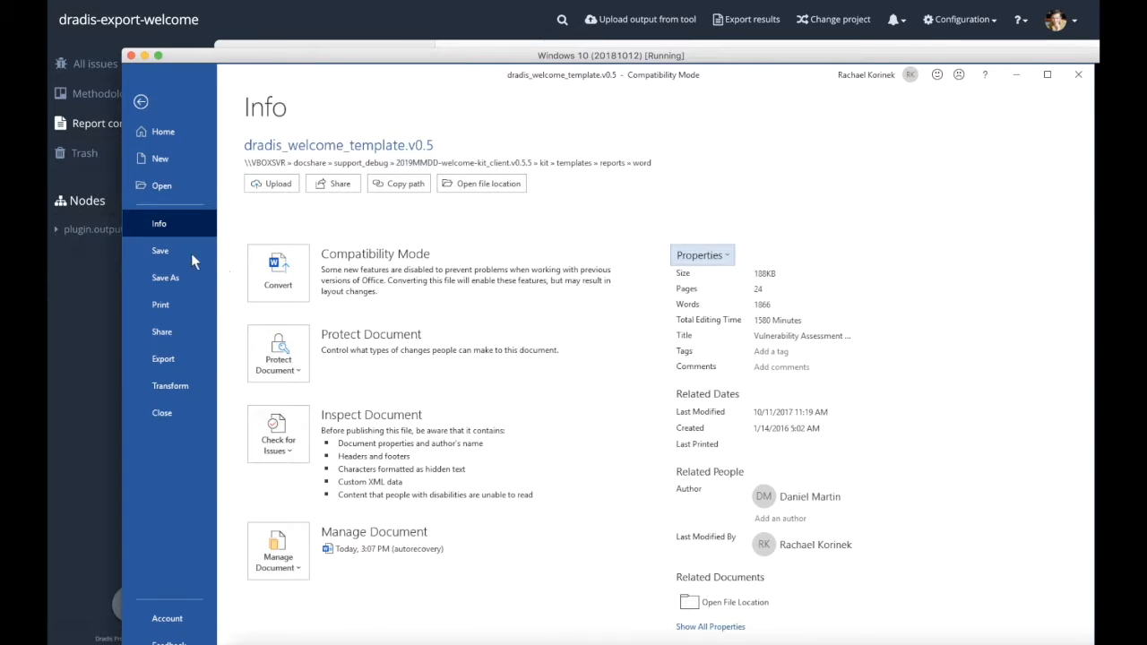
{"action": "key", "text": "Escape"}
Replace the CLIENT NAME placeholder on the cover page with a DocProperty field for dradis.client
{"action": "left_click_drag", "start_coordinate": [684, 509], "coordinate": [799, 508]}
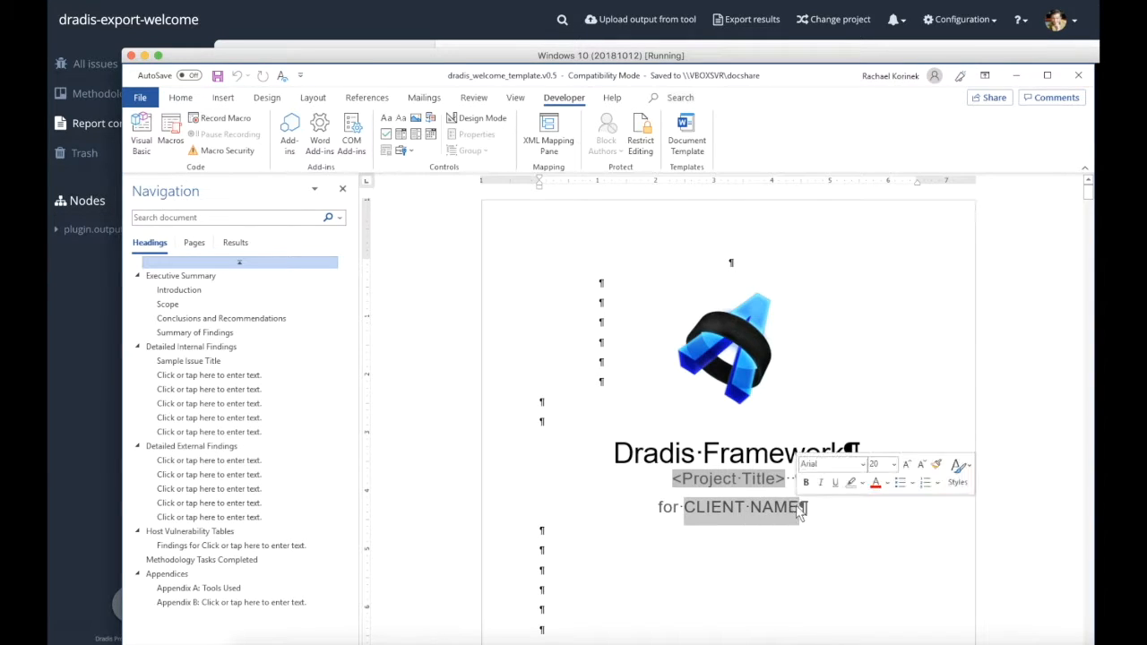
{"action": "left_click", "coordinate": [223, 97]}
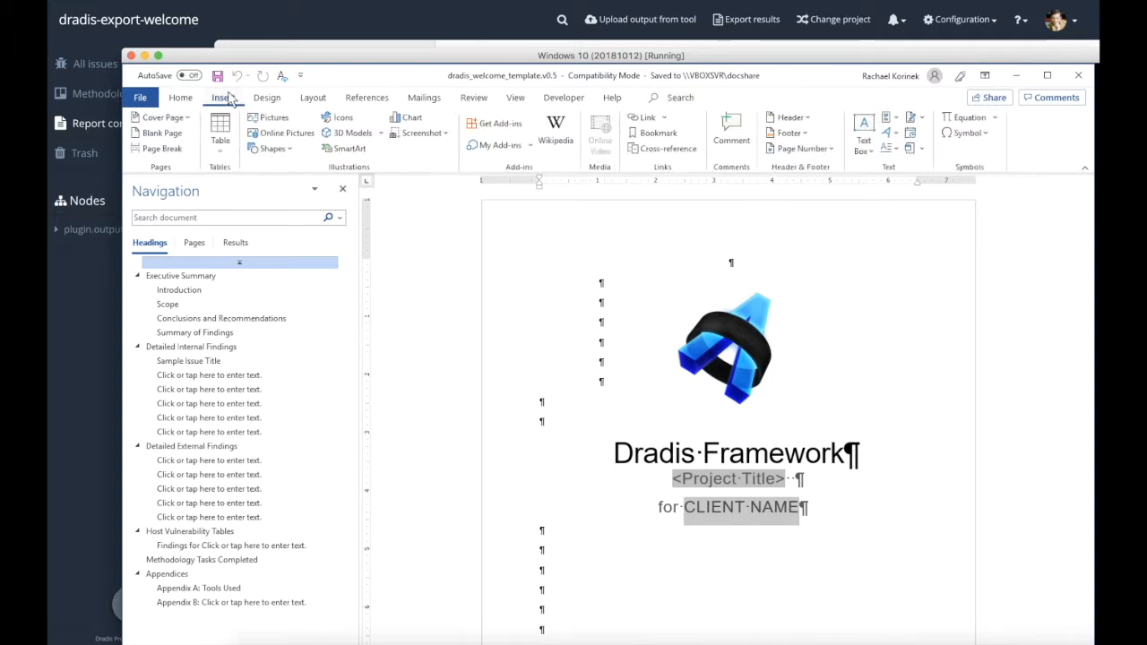
{"action": "left_click", "coordinate": [891, 118]}
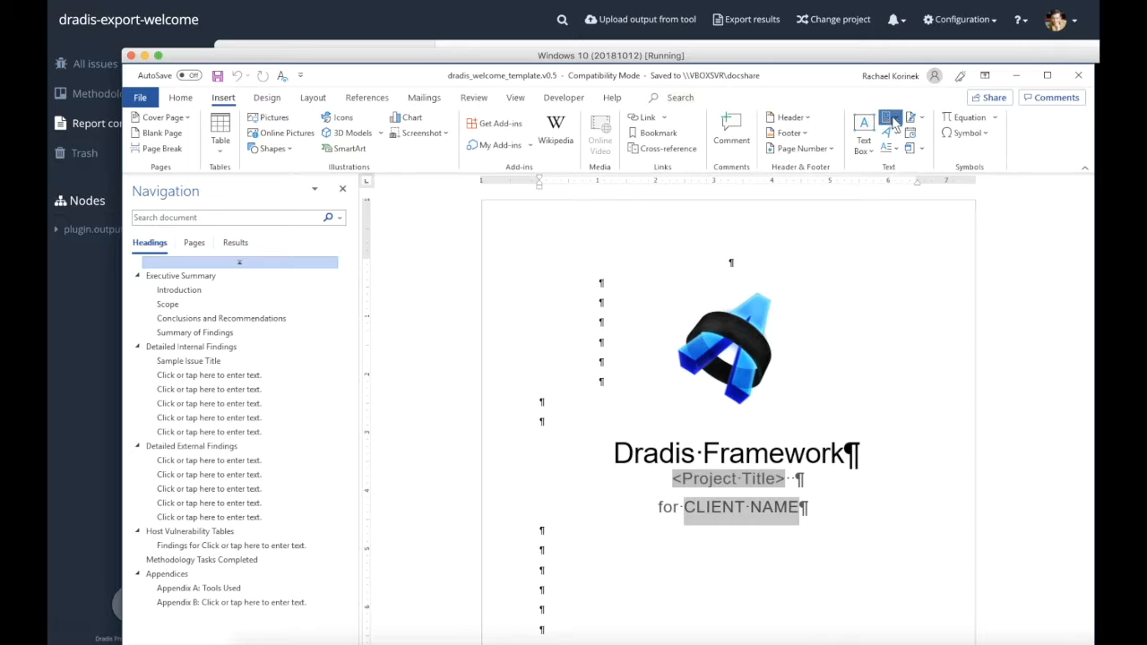
{"action": "left_click", "coordinate": [895, 169]}
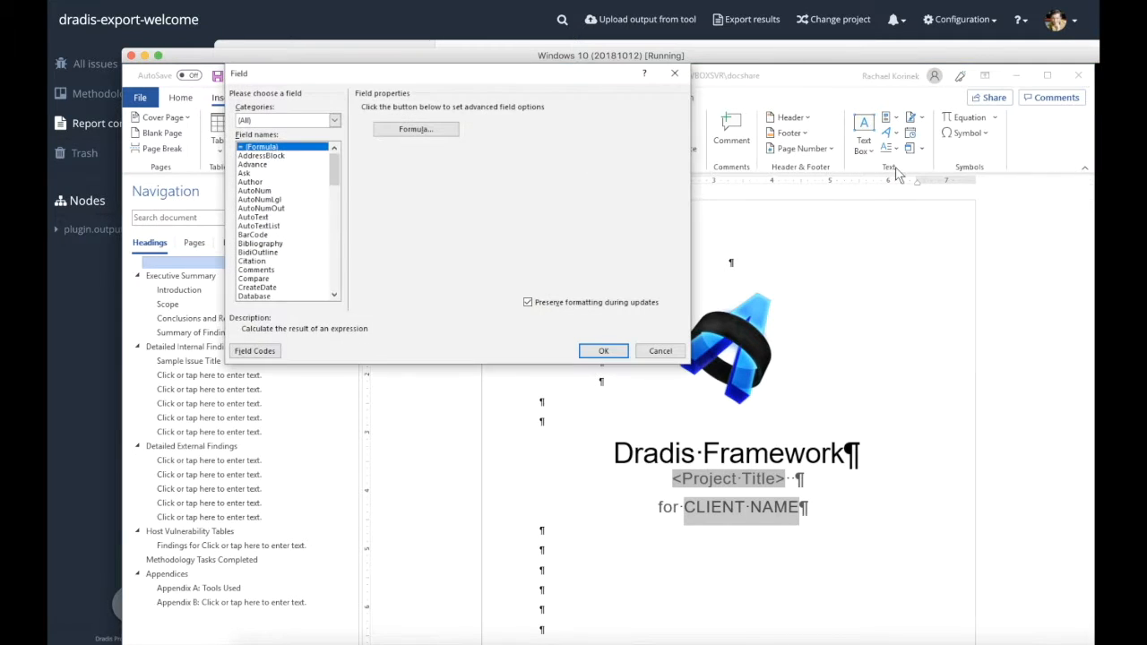
{"action": "left_click_drag", "start_coordinate": [337, 174], "coordinate": [337, 203]}
{"action": "left_click", "coordinate": [319, 199]}
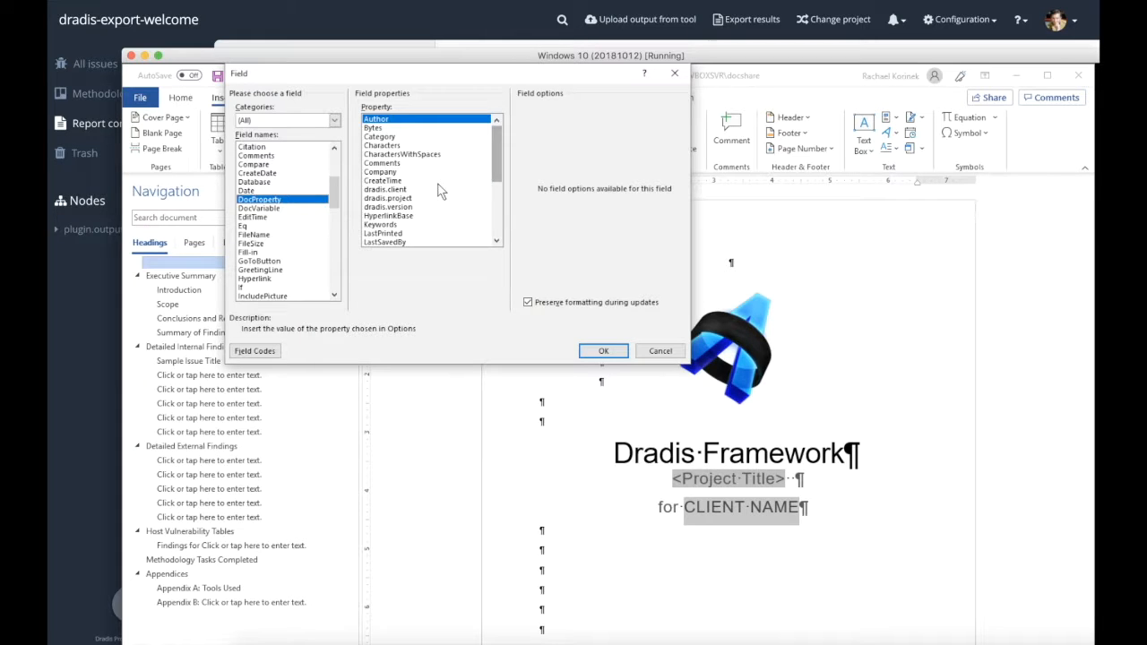
{"action": "double_click", "coordinate": [429, 190]}
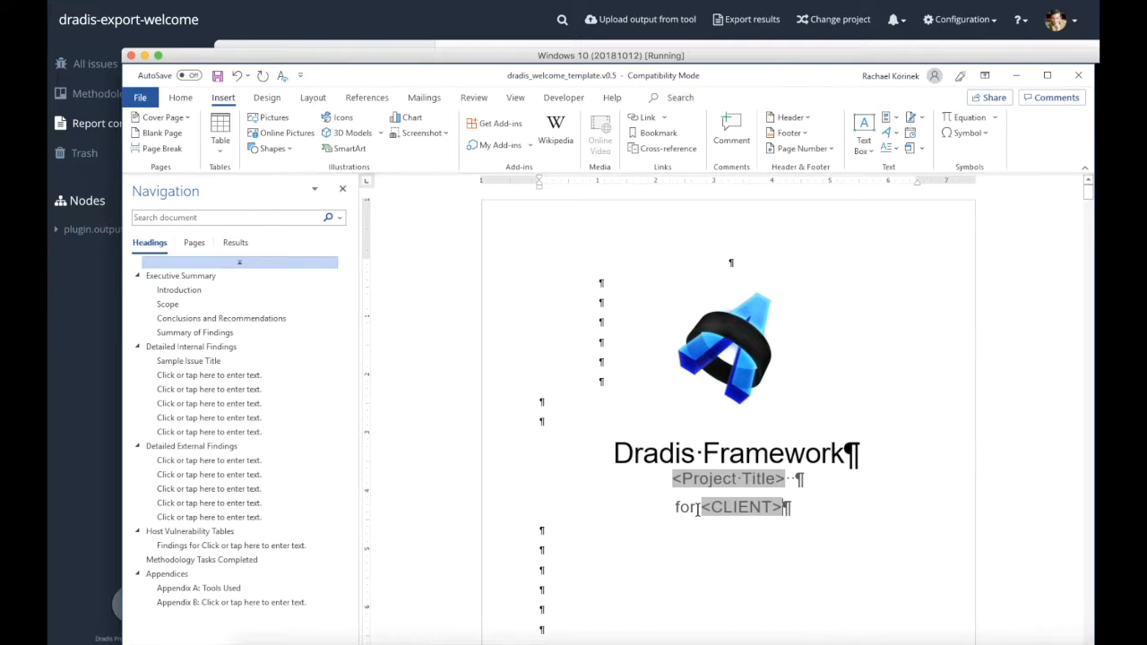
Turn on Design Mode for the template's content controls
{"action": "scroll", "coordinate": [697, 509], "scroll_direction": "down", "scroll_amount": 2}
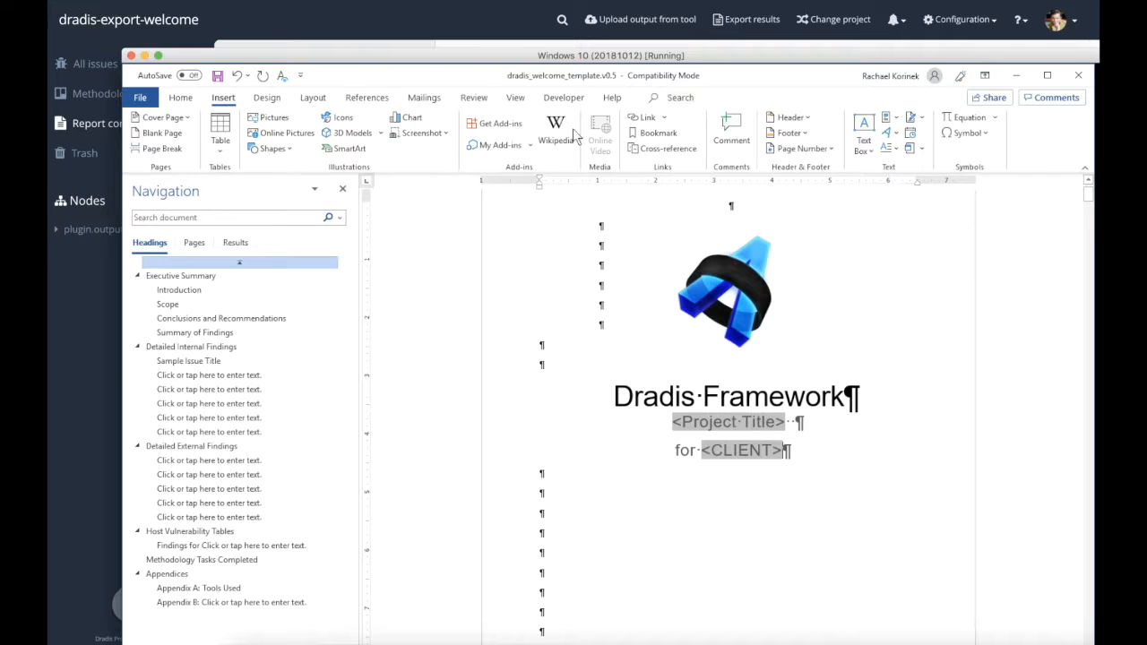
{"action": "left_click", "coordinate": [564, 98]}
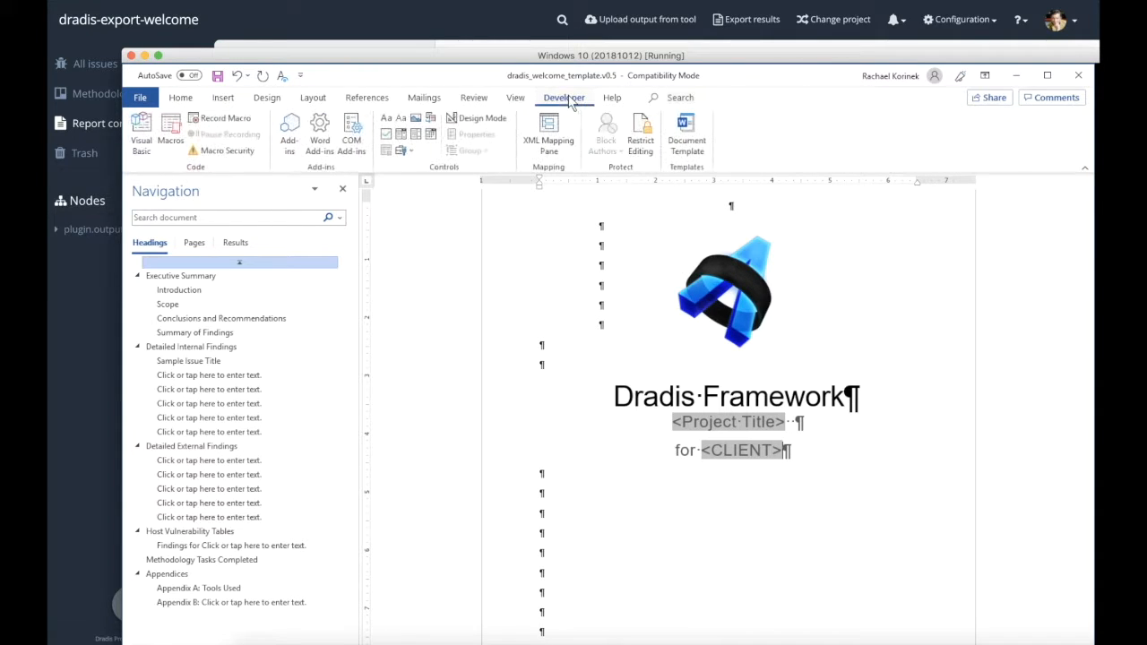
{"action": "left_click", "coordinate": [492, 125]}
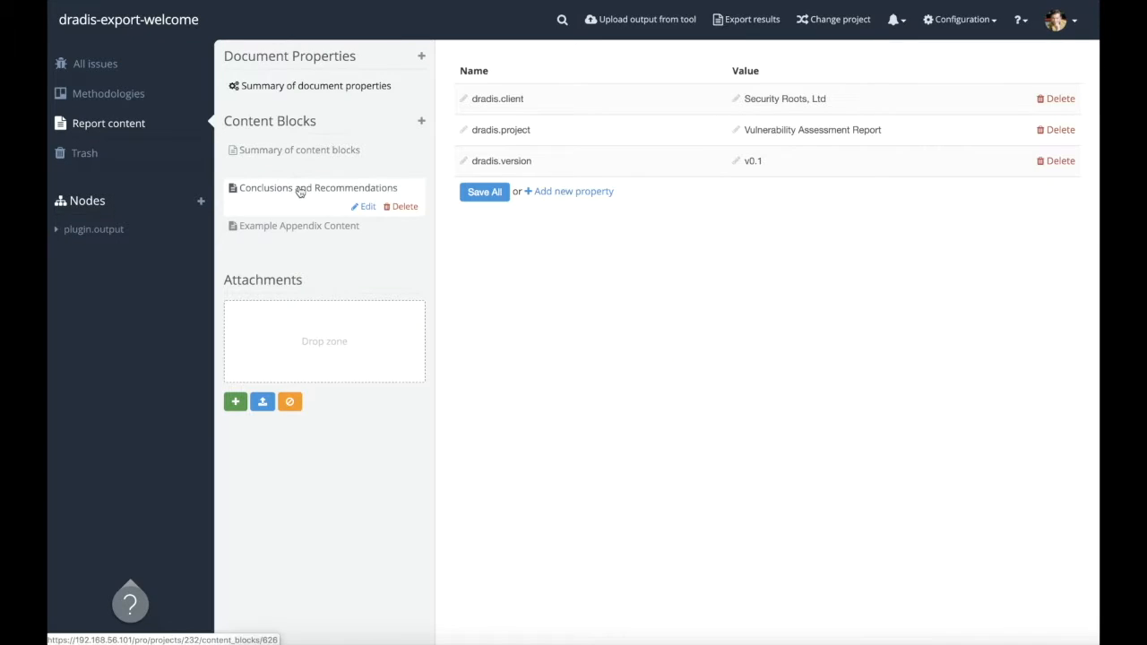
Check the Conclusions and Recommendations block in Dradis, and replace the template section's placeholder text with a content control titled Description
{"action": "left_click", "coordinate": [300, 190]}
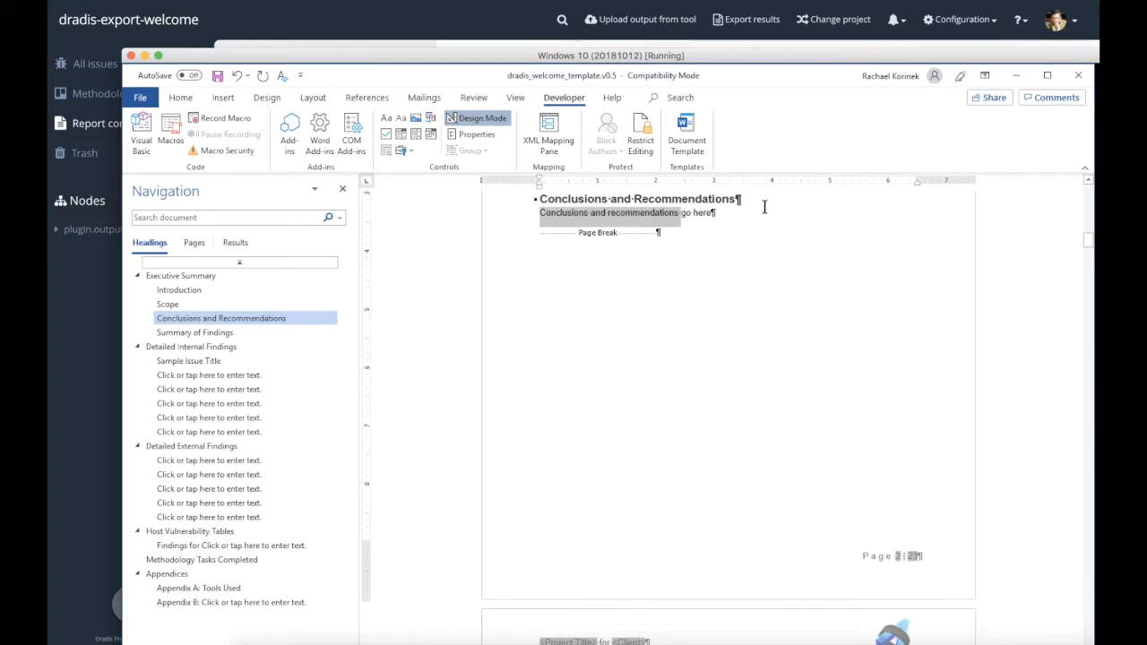
{"action": "left_click", "coordinate": [714, 216]}
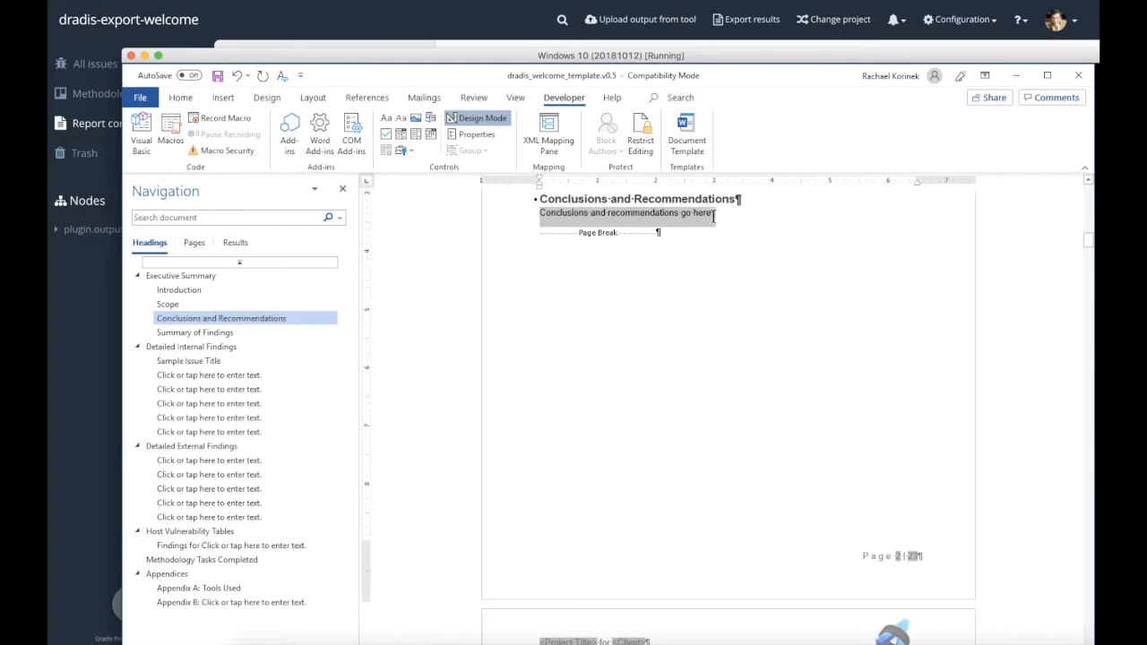
{"action": "key", "text": "Delete"}
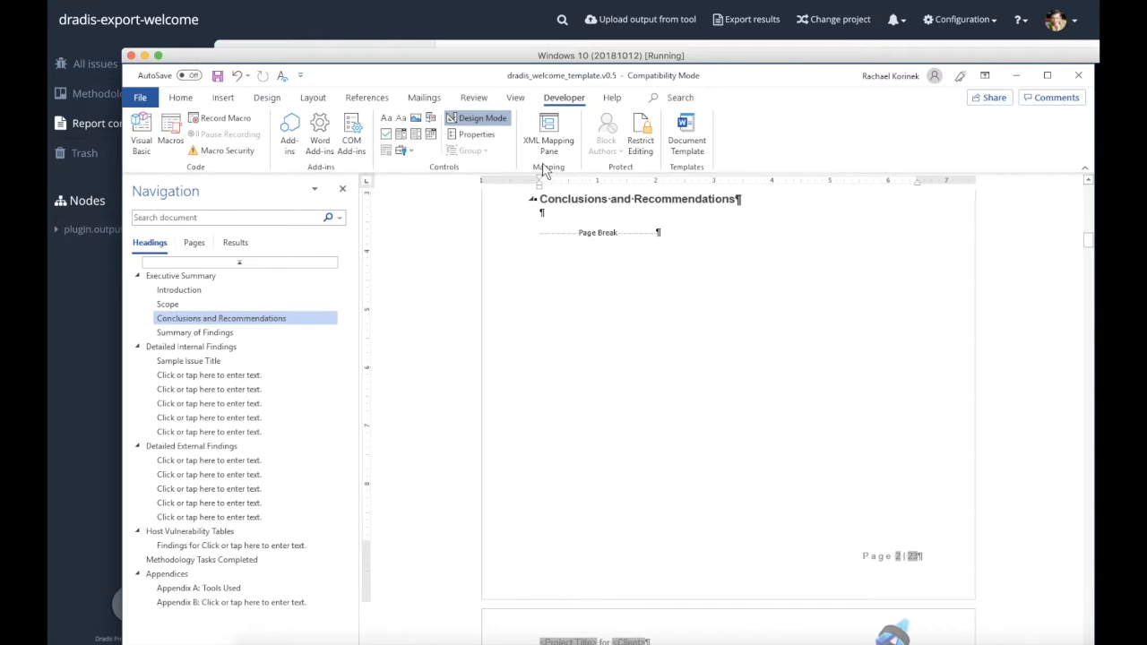
{"action": "left_click", "coordinate": [389, 118]}
{"action": "left_click", "coordinate": [473, 135]}
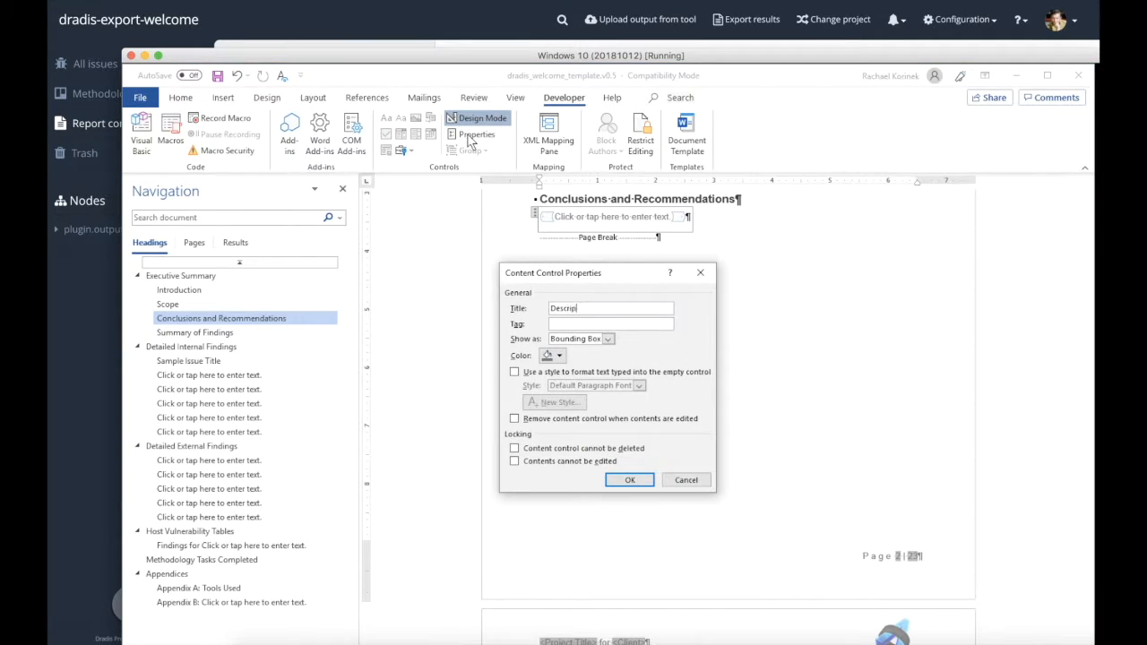
{"action": "key", "text": "Return"}
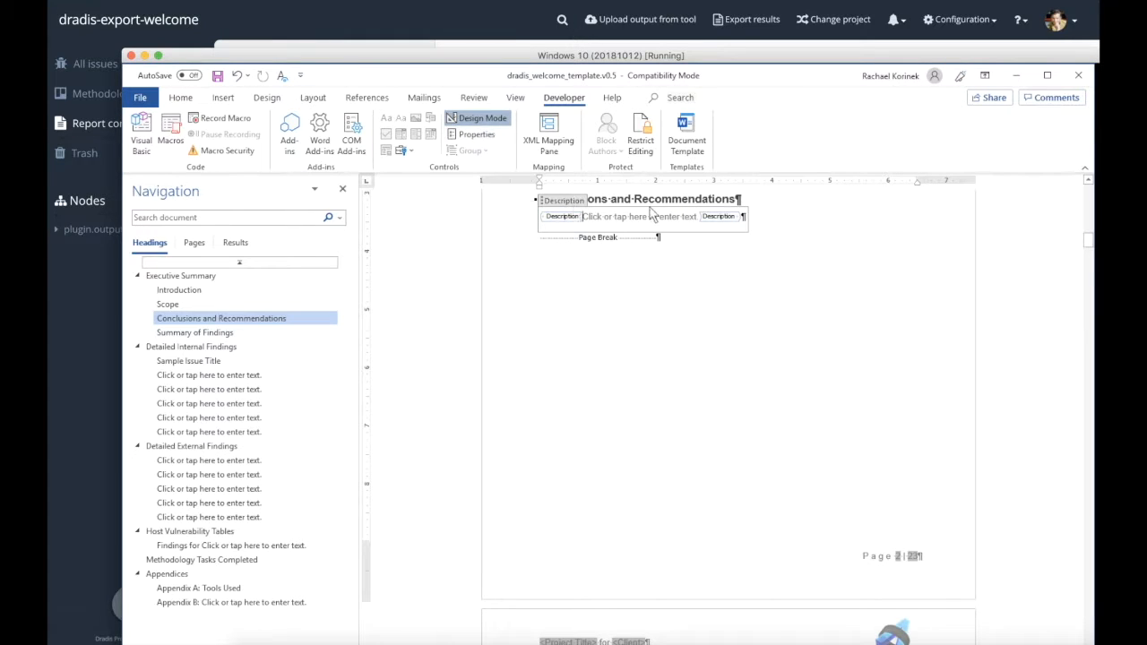
Wrap the Description control in an outer content control titled ContentBlock with the tag Type|Conclusions
{"action": "left_click", "coordinate": [656, 216]}
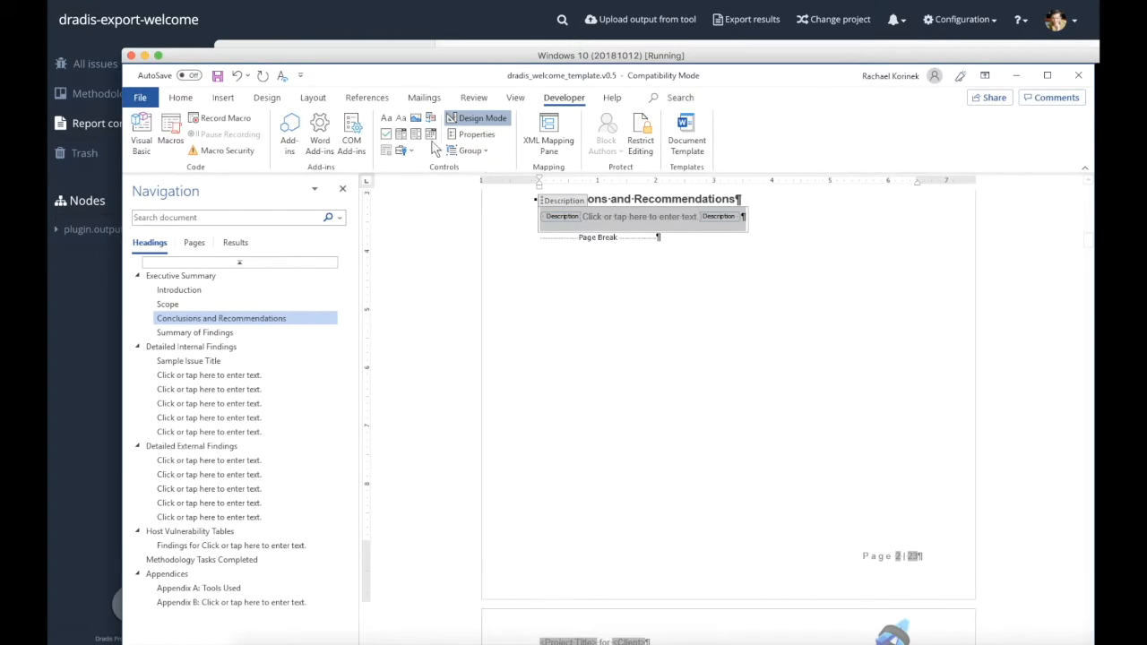
{"action": "left_click", "coordinate": [387, 118]}
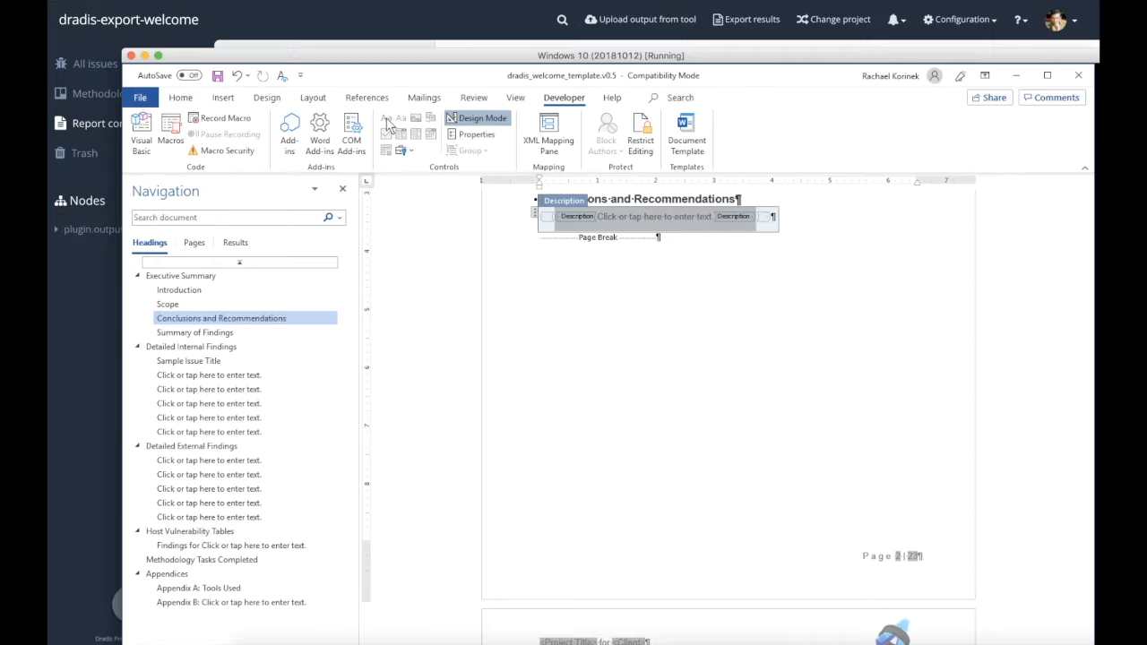
{"action": "left_click", "coordinate": [468, 136]}
{"action": "type", "text": "ContentBlock"}
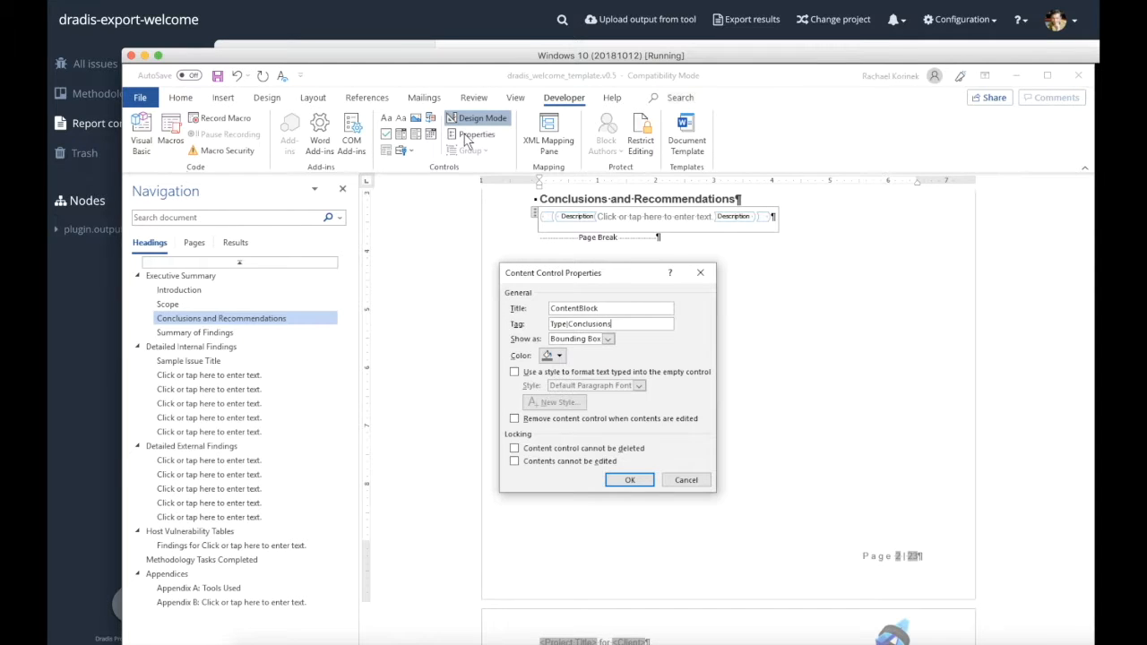
Review the Type and fields of the Conclusions and Recommendations content block in Dradis, and return to the Word template
{"action": "left_click", "coordinate": [113, 279]}
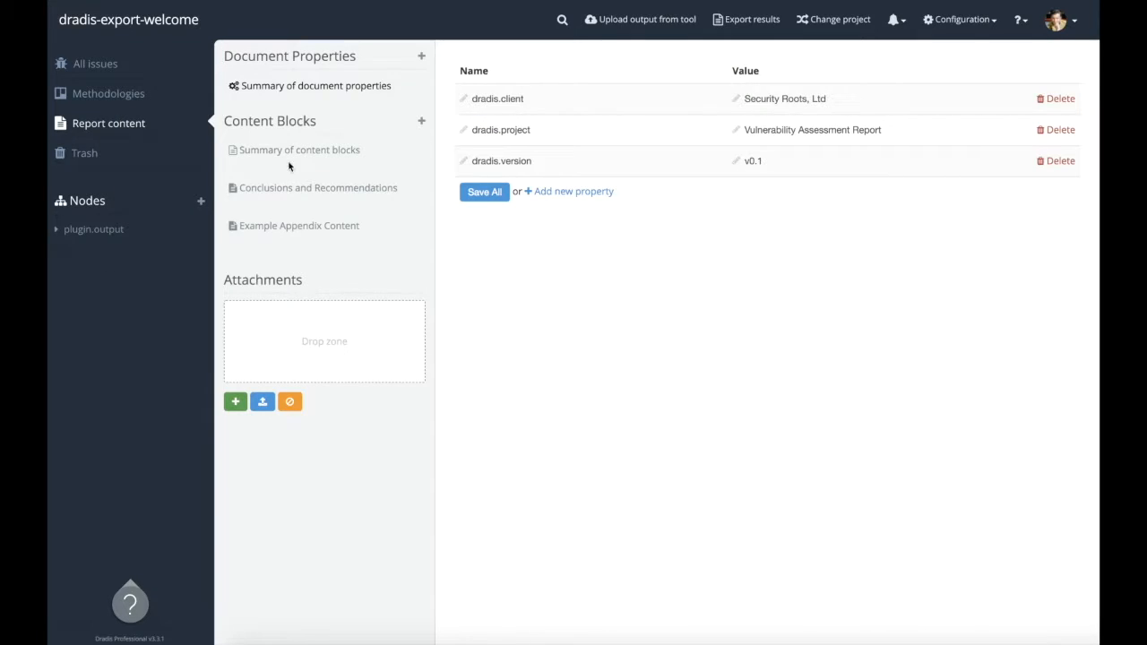
{"action": "left_click", "coordinate": [299, 188]}
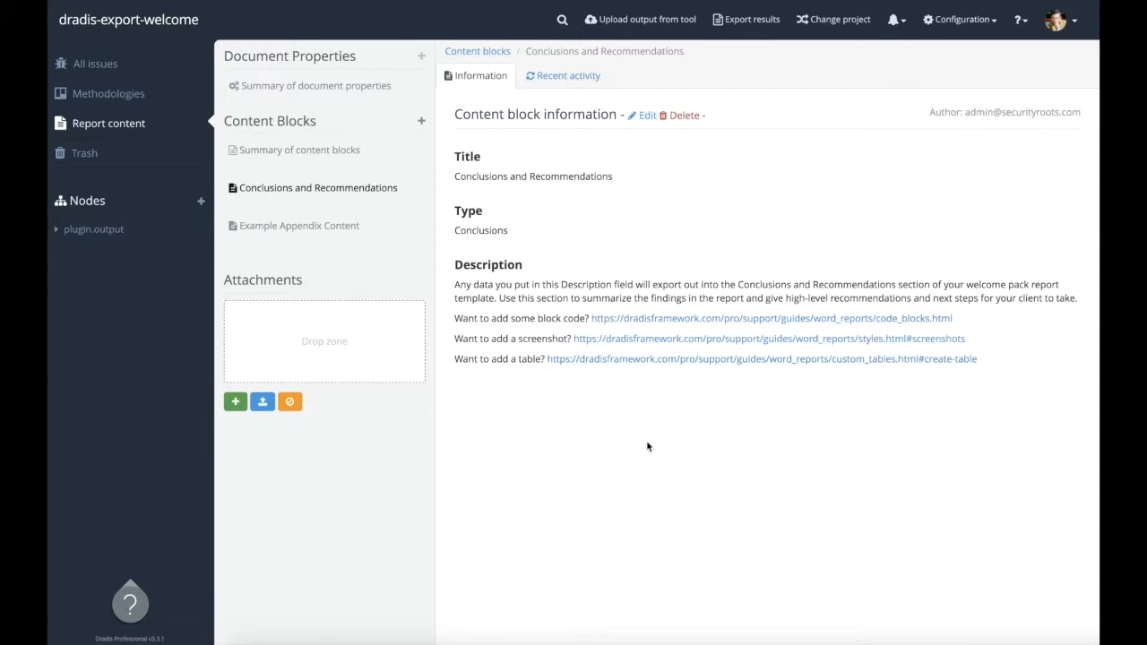
{"action": "key", "text": "super+Tab"}
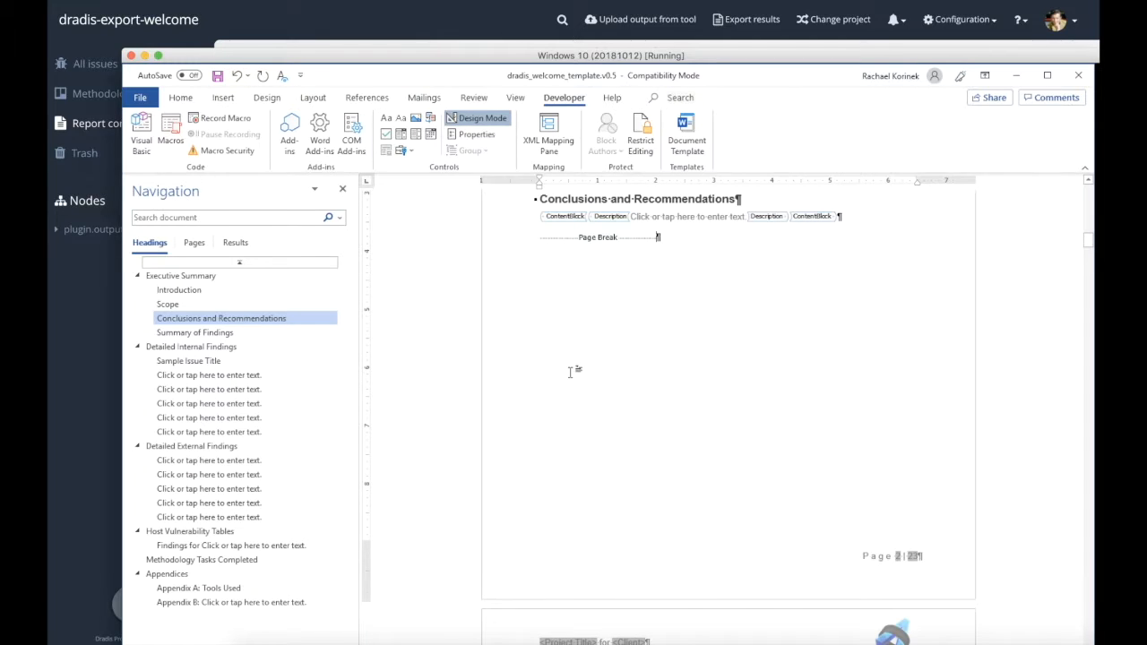
Replace the Sample Issue Title heading under Detailed Internal Findings with a content control titled Title
{"action": "left_click", "coordinate": [284, 362]}
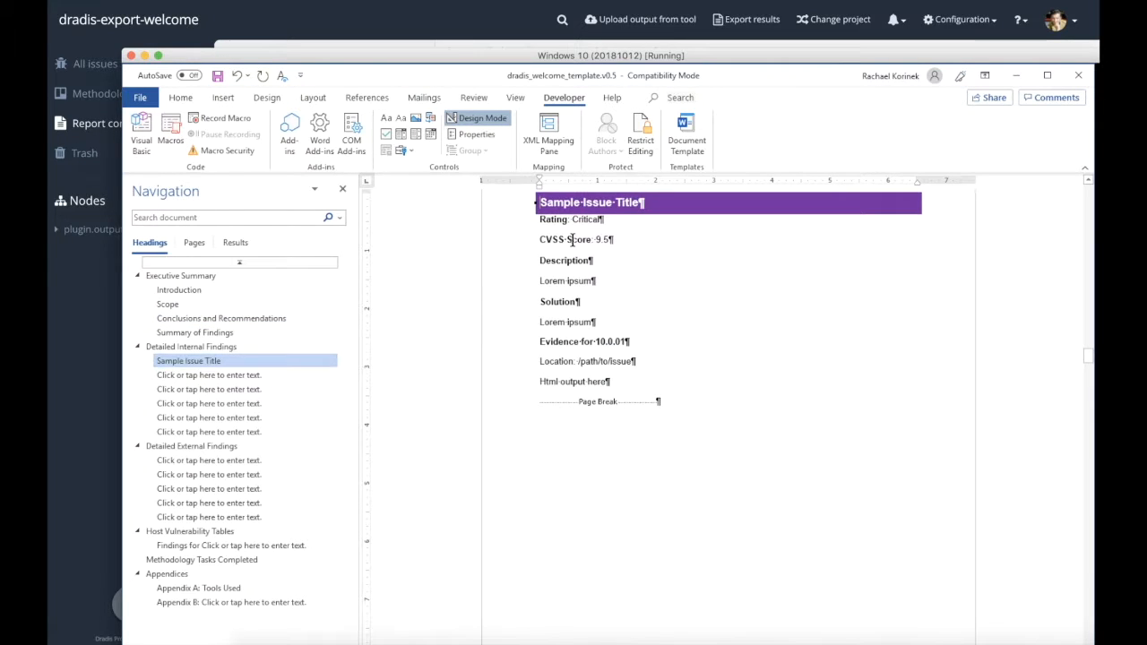
{"action": "left_click_drag", "start_coordinate": [553, 204], "coordinate": [639, 207]}
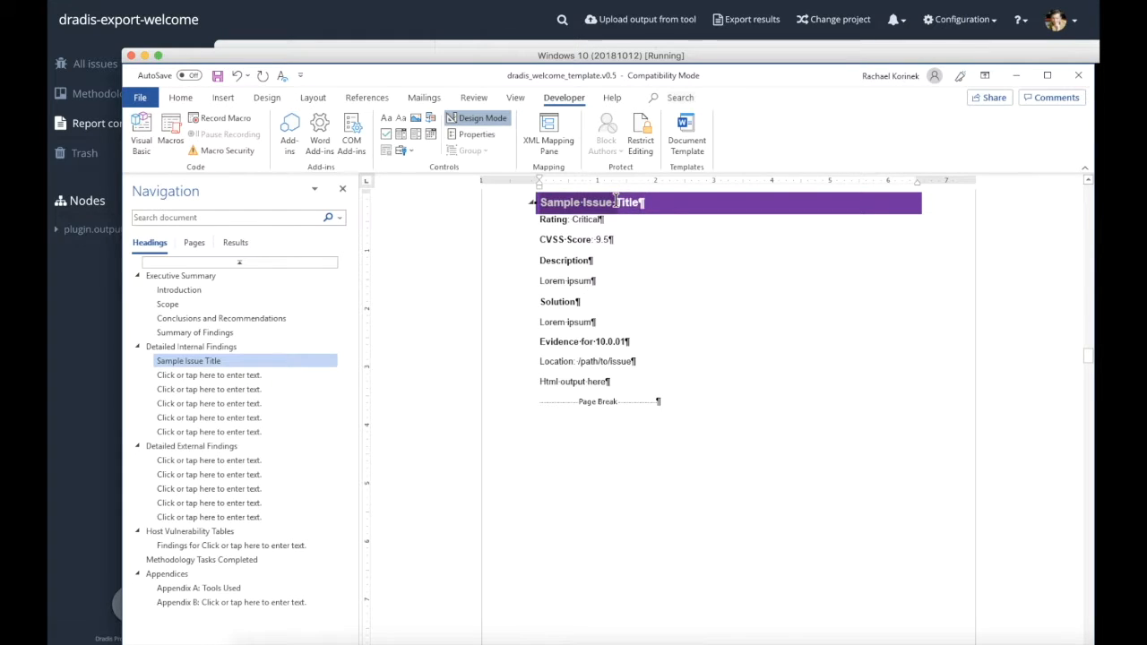
{"action": "type", "text": "Title¶"}
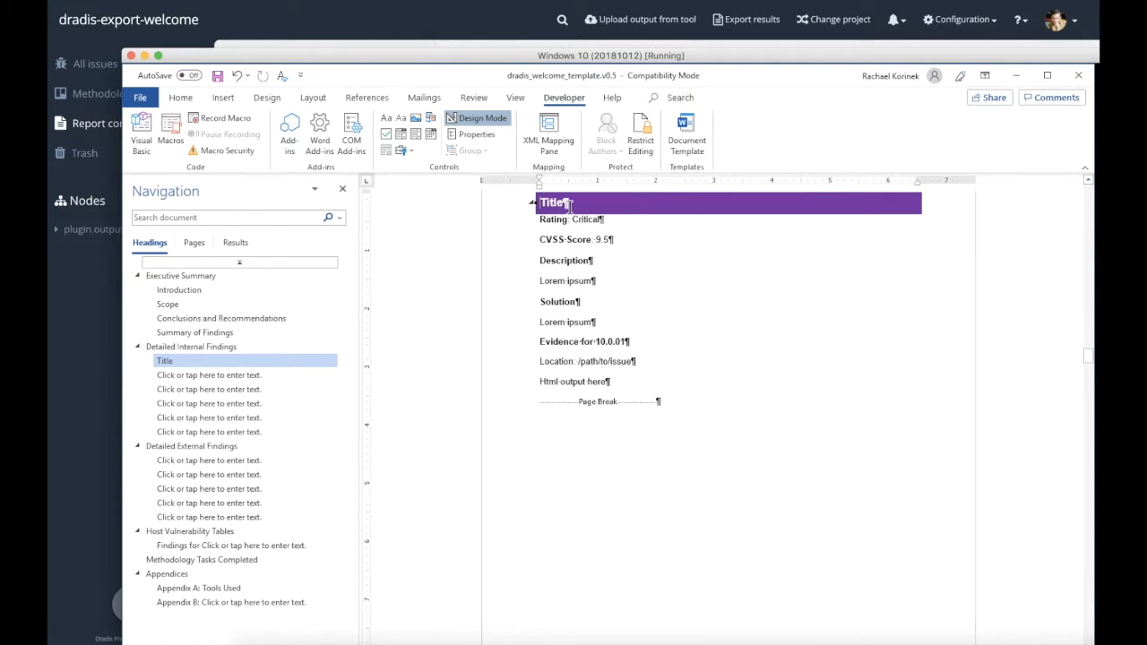
{"action": "key", "text": "BackSpace"}
{"action": "key", "text": "BackSpace"}
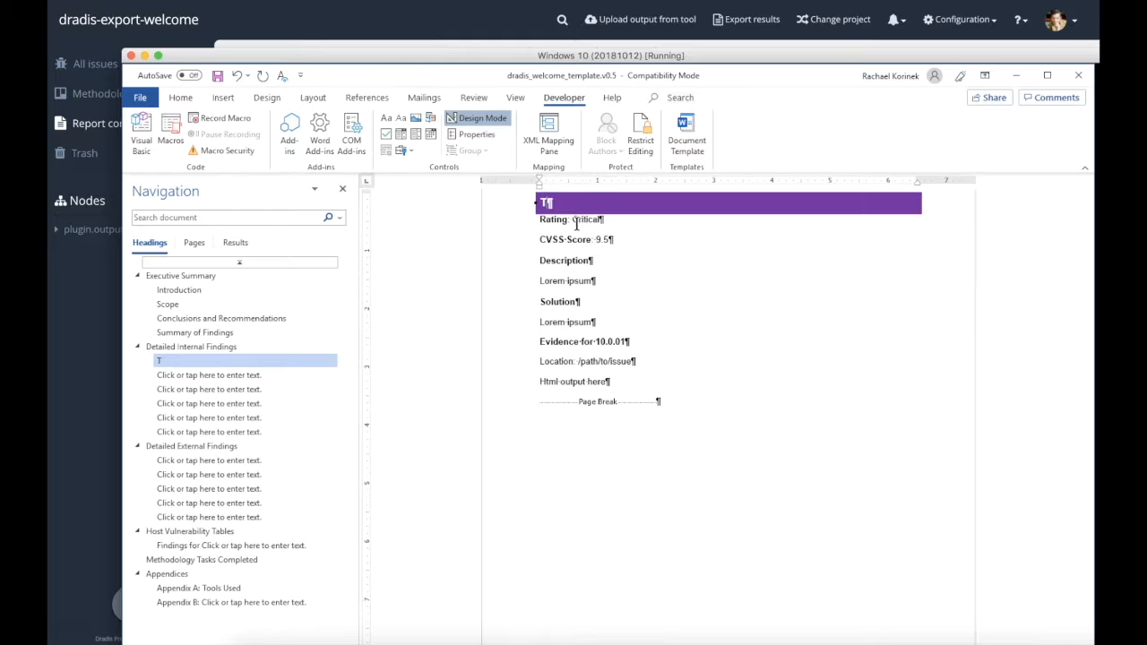
{"action": "key", "text": "BackSpace"}
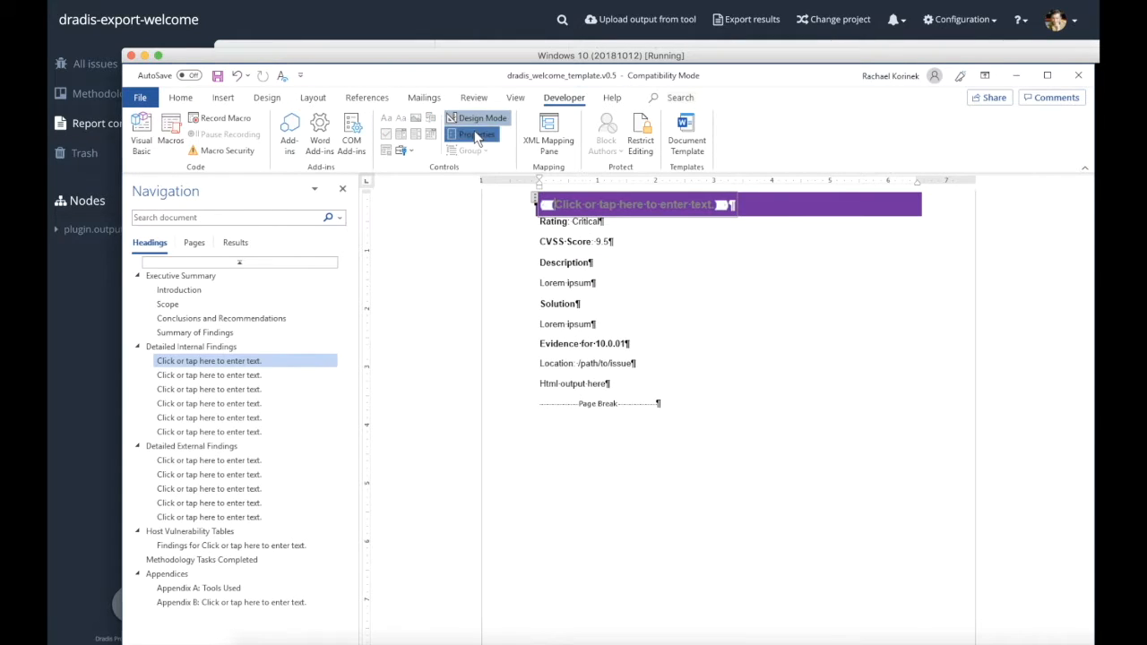
{"action": "left_click", "coordinate": [476, 135]}
{"action": "type", "text": "Title"}
{"action": "key", "text": "Return"}
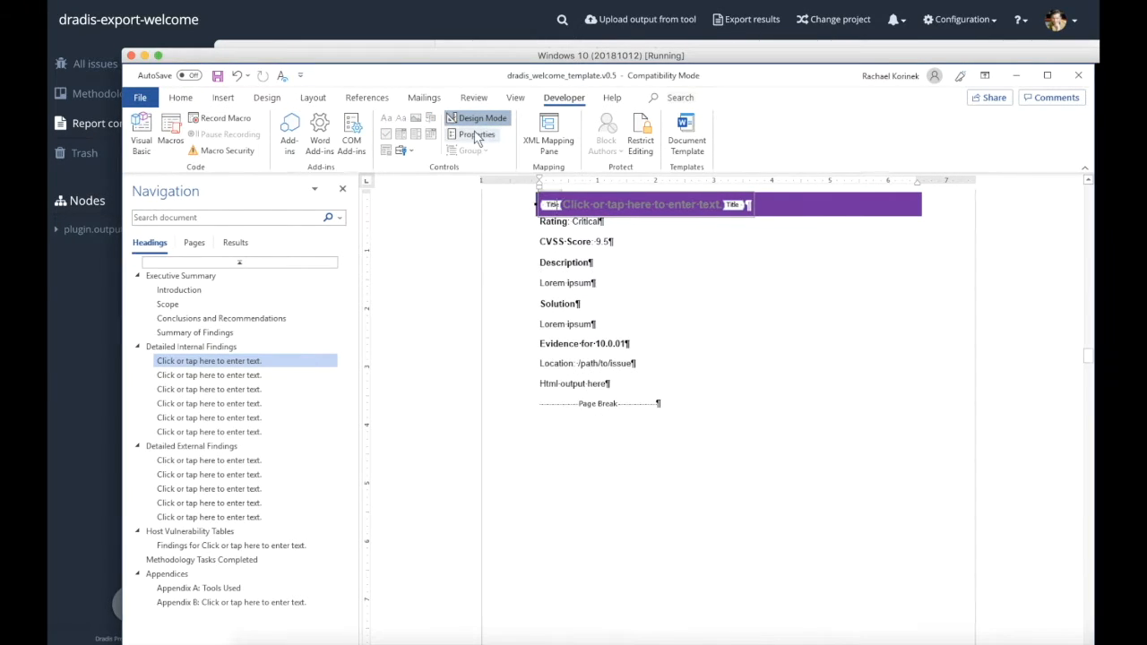
Replace the CVSS Score value in the first internal finding with a content control titled CVSSv3.BaseScore
{"action": "double_click", "coordinate": [604, 241]}
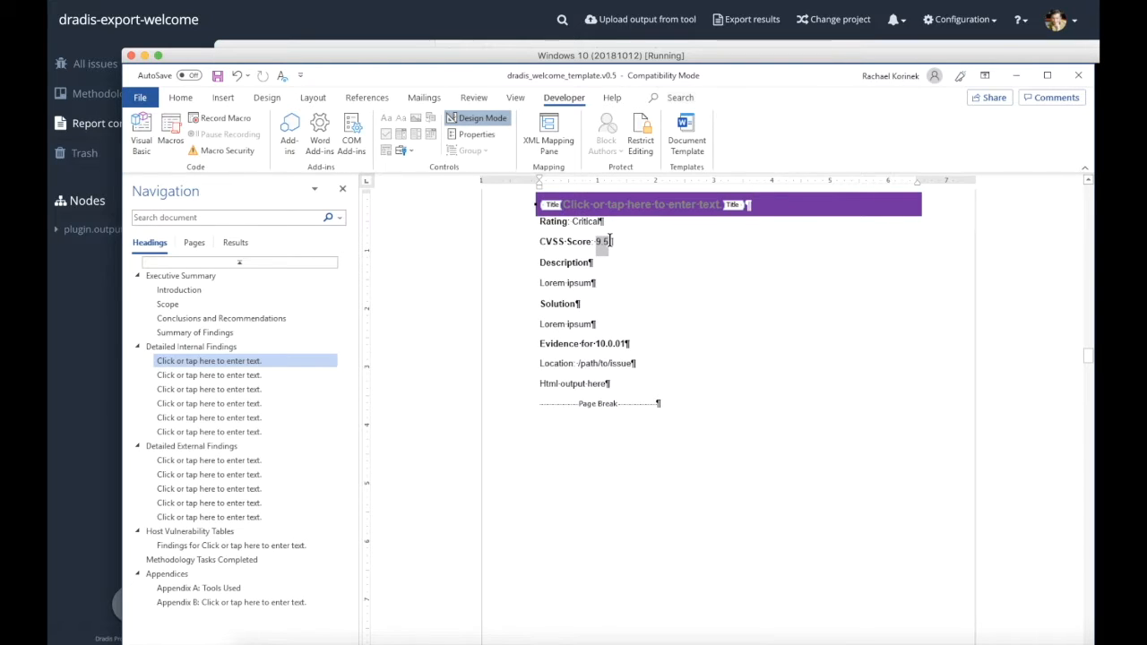
{"action": "key", "text": "BackSpace"}
{"action": "left_click", "coordinate": [398, 124]}
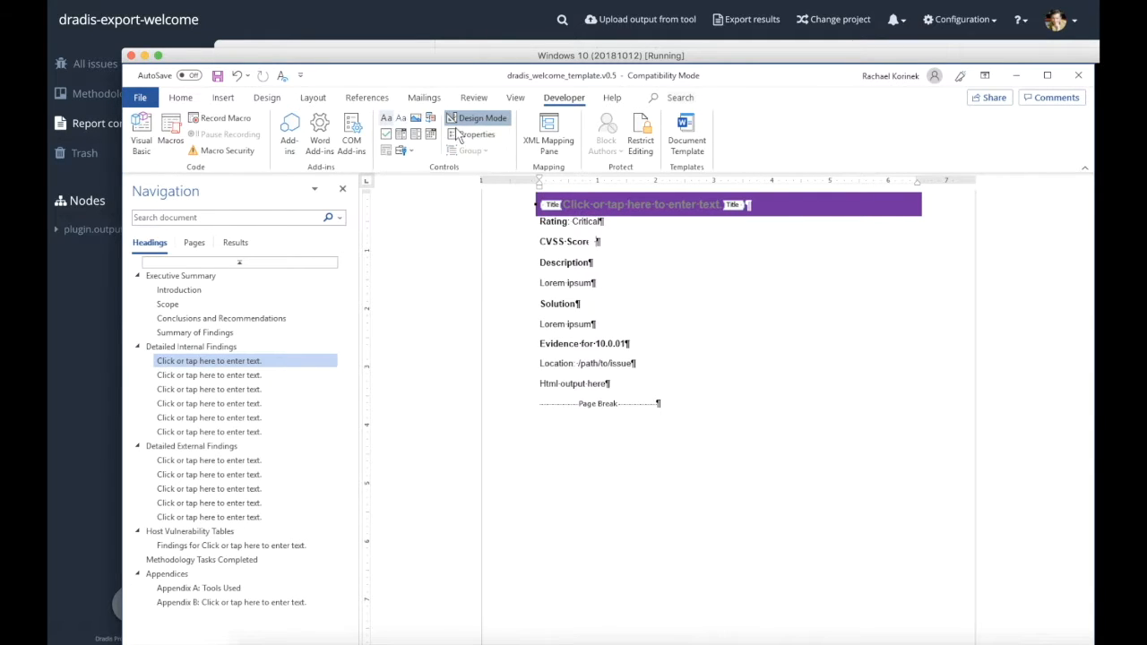
{"action": "left_click", "coordinate": [466, 135]}
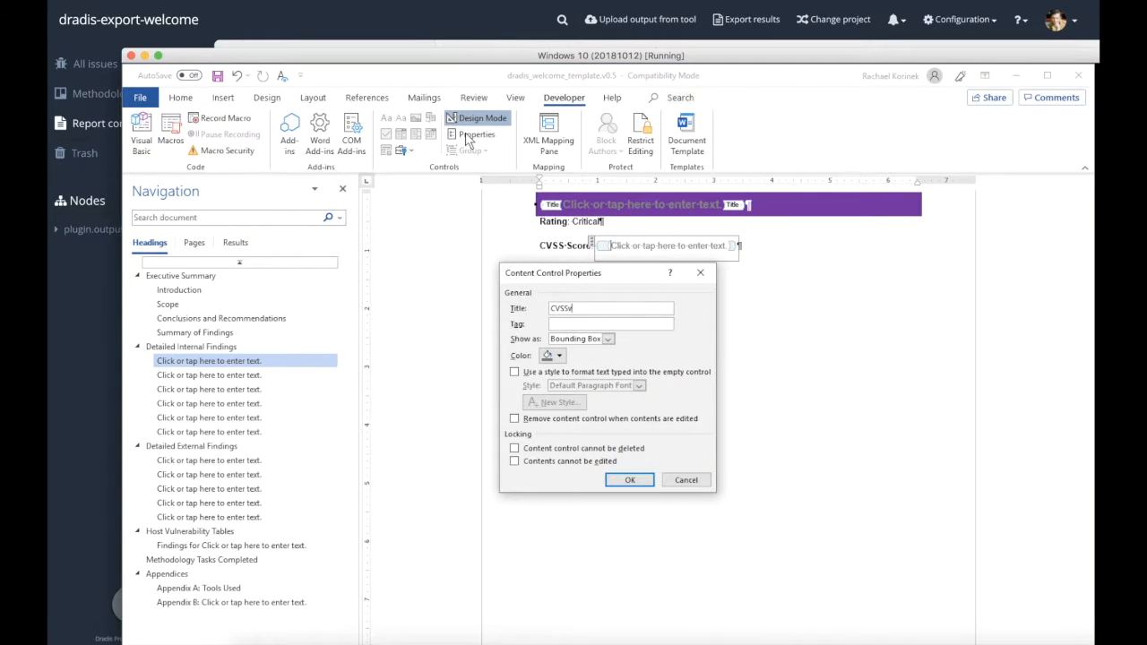
{"action": "type", "text": "CVSSv3.BaseScore"}
{"action": "key", "text": "Return"}
Replace the Lorem ipsum text under the finding's Description heading with a content control titled Description
{"action": "left_click_drag", "start_coordinate": [539, 288], "coordinate": [586, 288]}
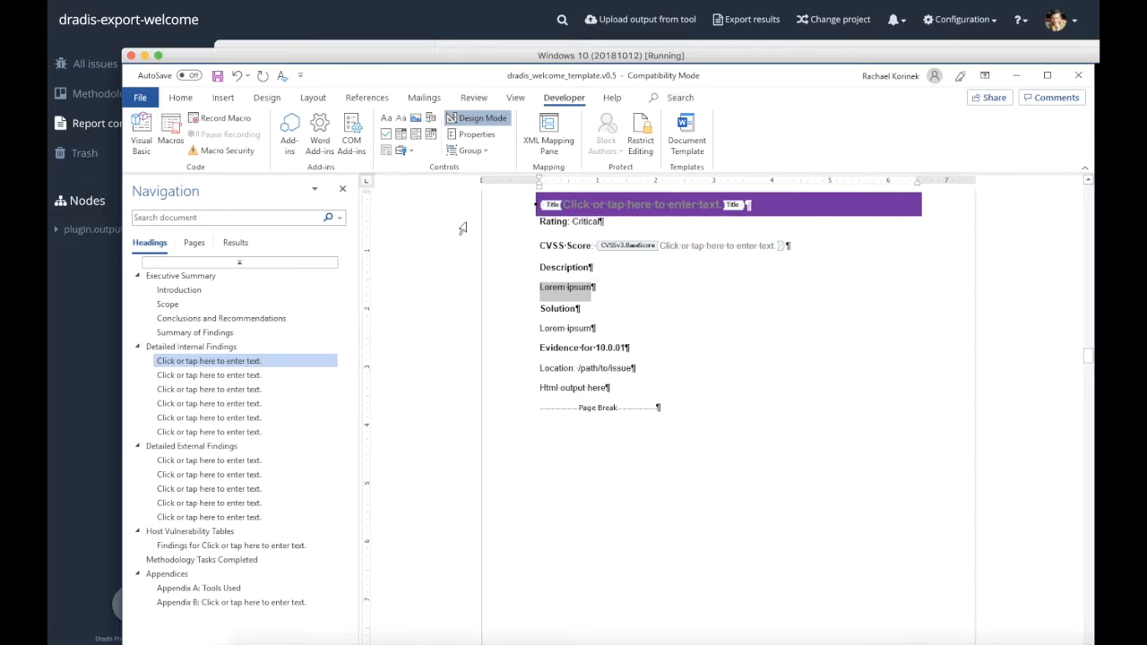
{"action": "key", "text": "Delete"}
{"action": "left_click", "coordinate": [401, 126]}
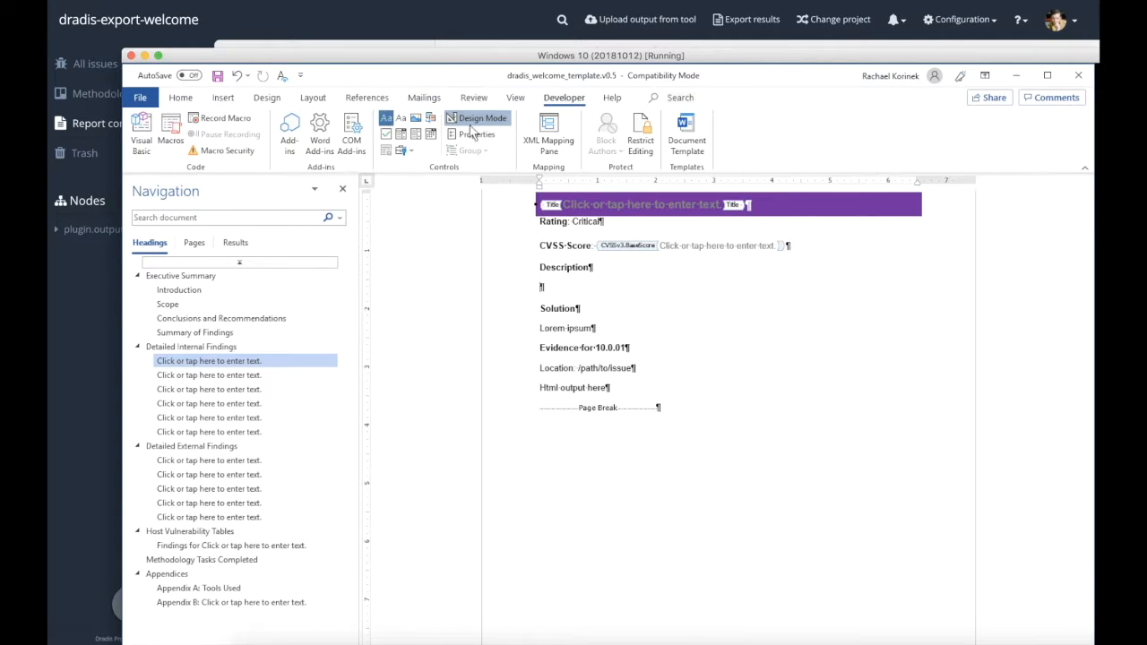
{"action": "left_click", "coordinate": [475, 134]}
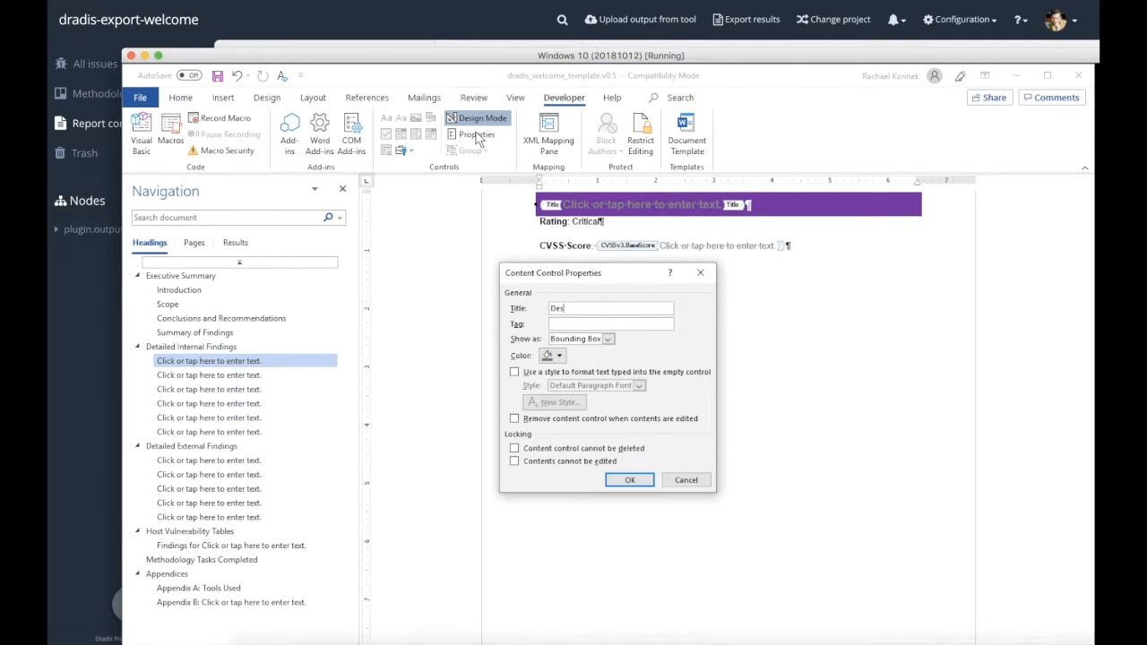
{"action": "type", "text": "Description"}
{"action": "left_click", "coordinate": [630, 480]}
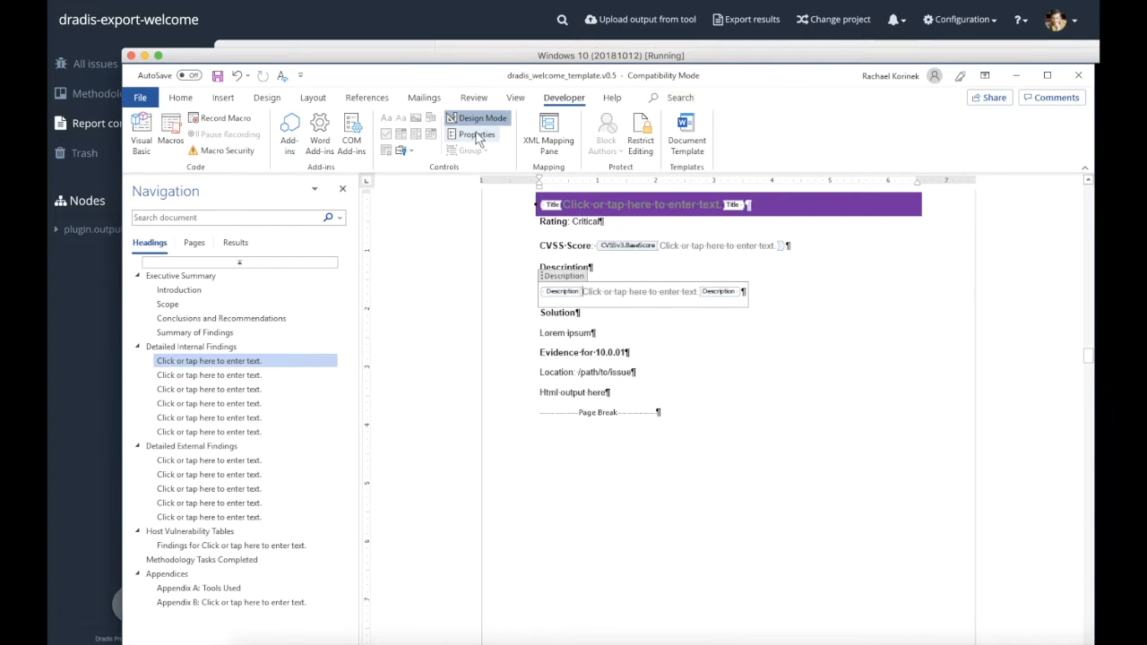
Replace the placeholder text under the finding's Solution heading with a content control titled Solution
{"action": "left_click_drag", "start_coordinate": [542, 334], "coordinate": [595, 334]}
{"action": "key", "text": "Delete"}
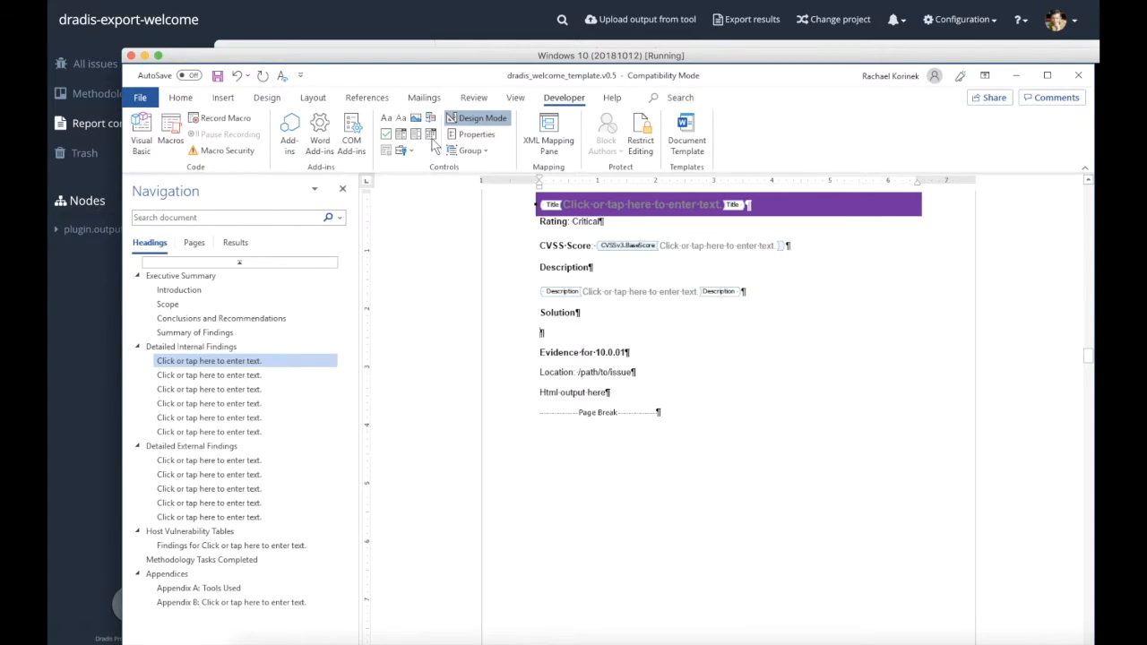
{"action": "left_click", "coordinate": [400, 118]}
{"action": "left_click", "coordinate": [477, 134]}
{"action": "type", "text": "Solution"}
{"action": "key", "text": "Return"}
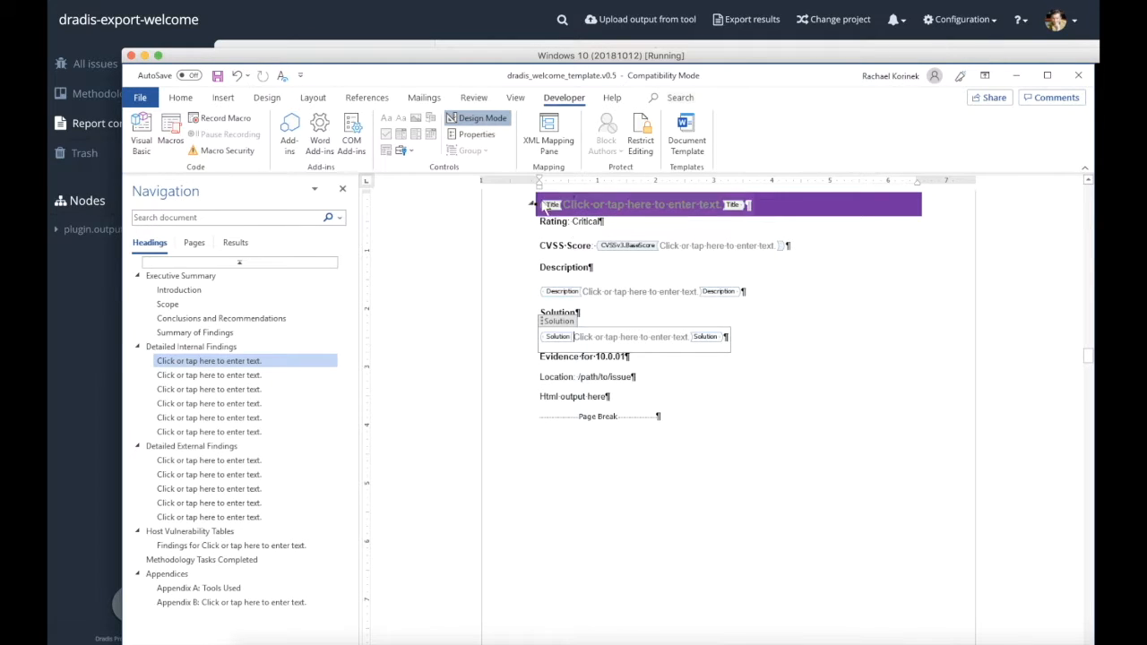
Wrap the whole finding, from its title through the page break, in a content control titled Issue with a CVSSv3.BaseScore tag for 9.0 to 10
{"action": "left_click_drag", "start_coordinate": [536, 204], "coordinate": [673, 427]}
{"action": "left_click", "coordinate": [387, 118]}
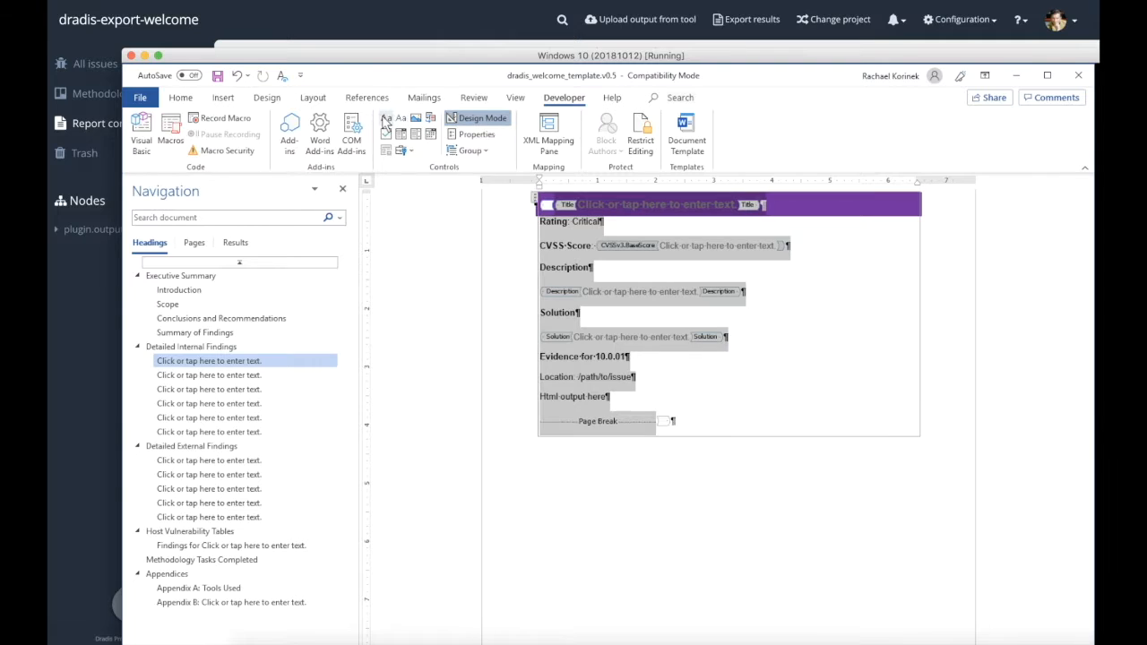
{"action": "left_click", "coordinate": [478, 134]}
{"action": "type", "text": "CVSSv3.BaseScore|9.0..10.0"}
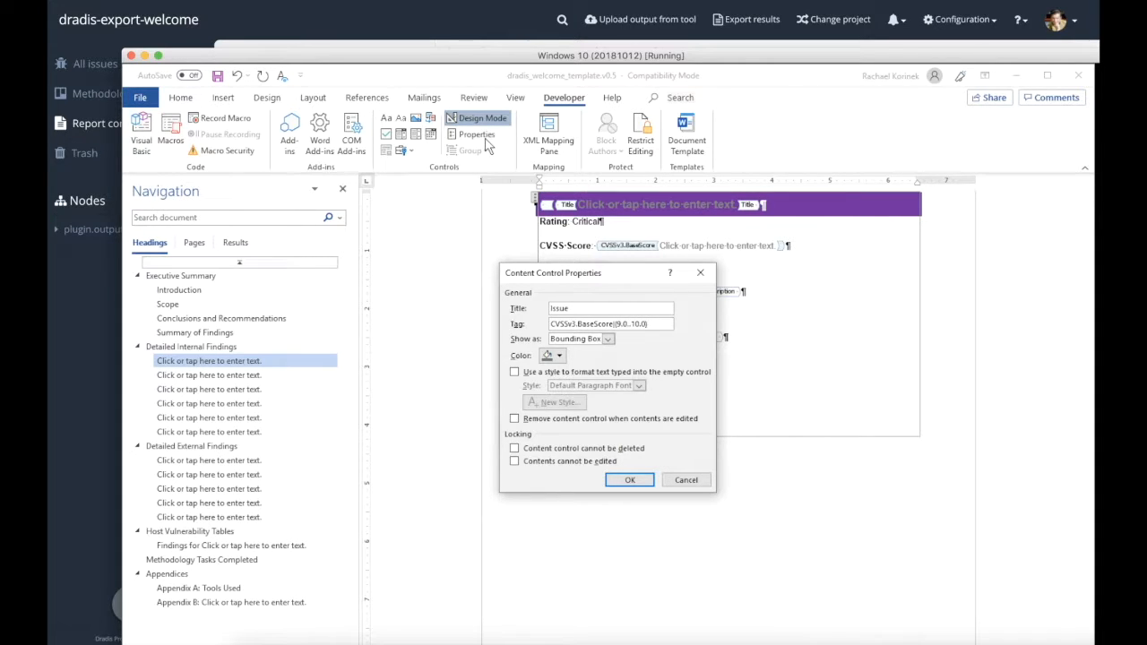
{"action": "key", "text": "Return"}
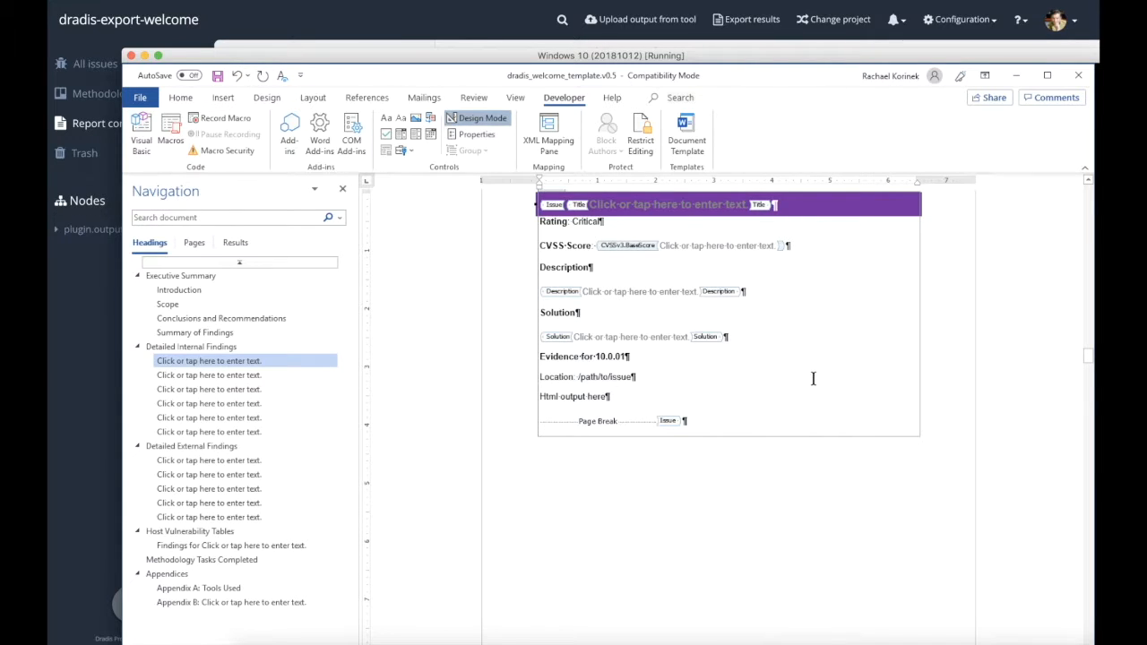
Replace the IP address in the "Evidence for" line with a content control titled Label
{"action": "left_click_drag", "start_coordinate": [597, 356], "coordinate": [627, 352]}
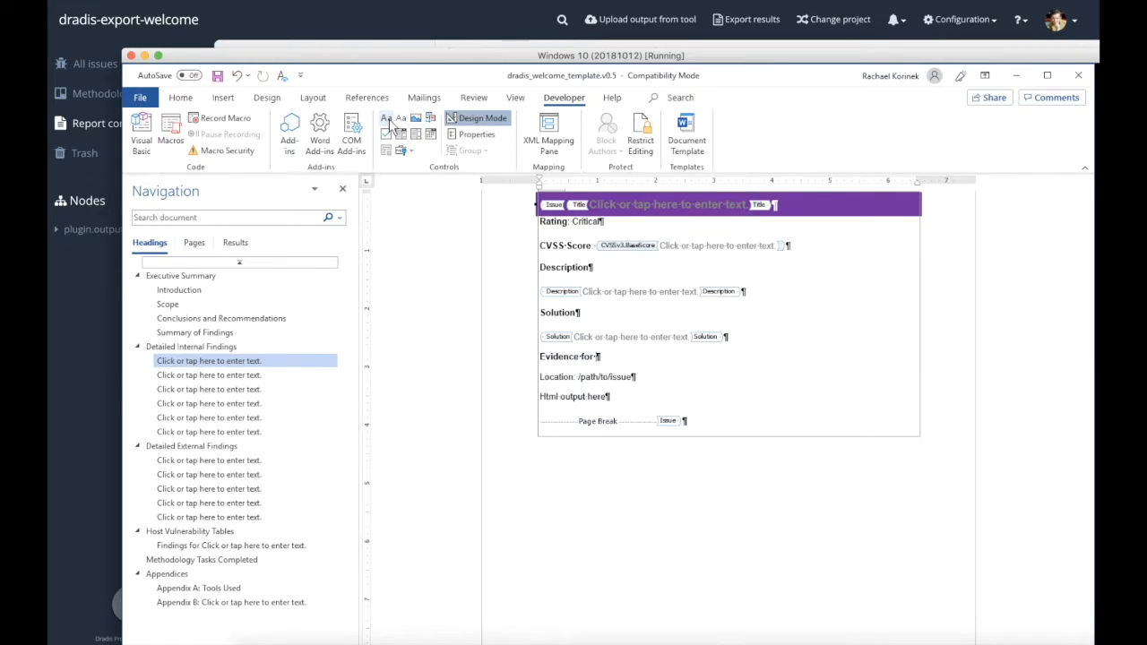
{"action": "left_click", "coordinate": [386, 118]}
{"action": "left_click", "coordinate": [477, 134]}
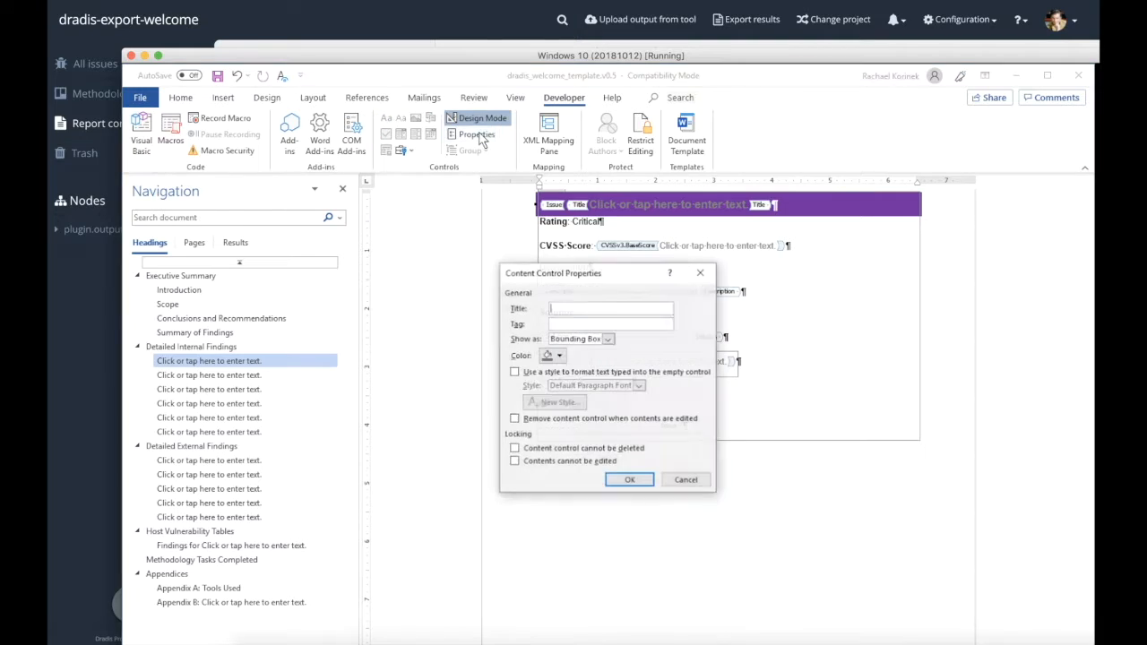
{"action": "type", "text": "Label"}
{"action": "key", "text": "Return"}
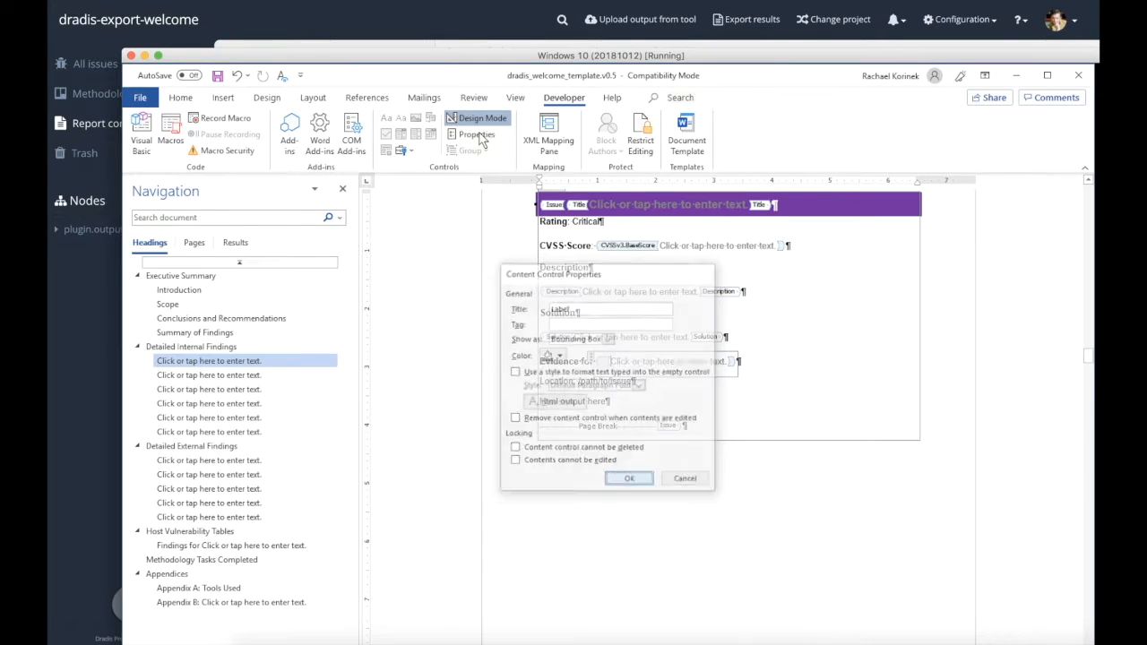
Replace the sample path after "Location:" in the evidence section with a content control titled Location
{"action": "triple_click", "coordinate": [543, 366]}
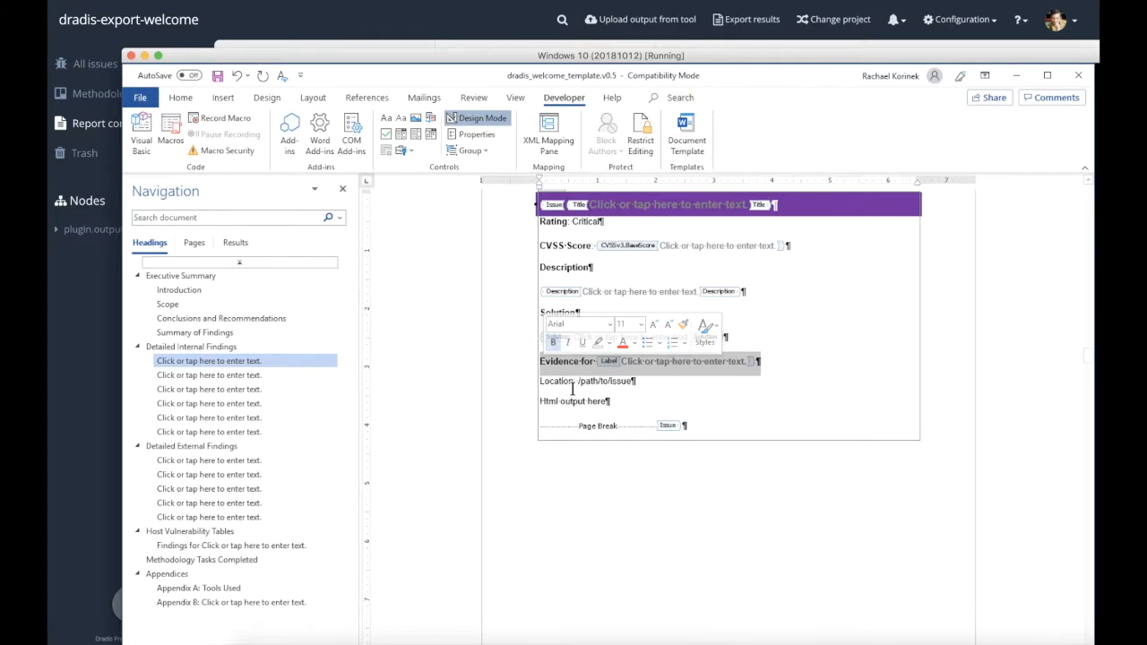
{"action": "left_click", "coordinate": [555, 383]}
{"action": "left_click_drag", "start_coordinate": [578, 381], "coordinate": [632, 382]}
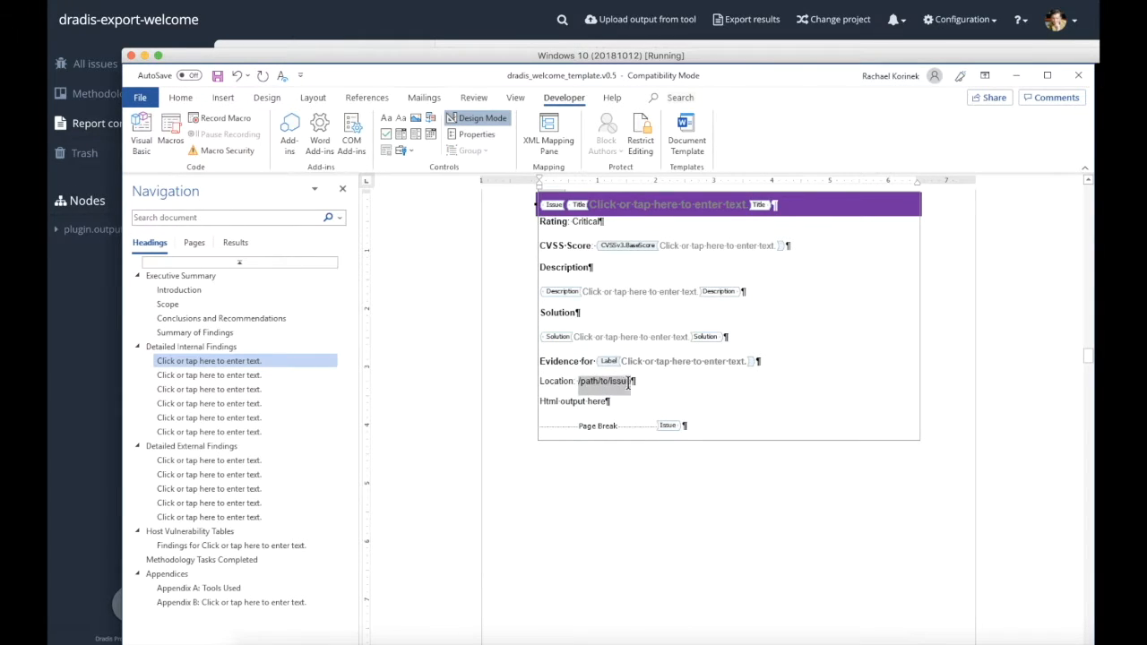
{"action": "key", "text": "BackSpace"}
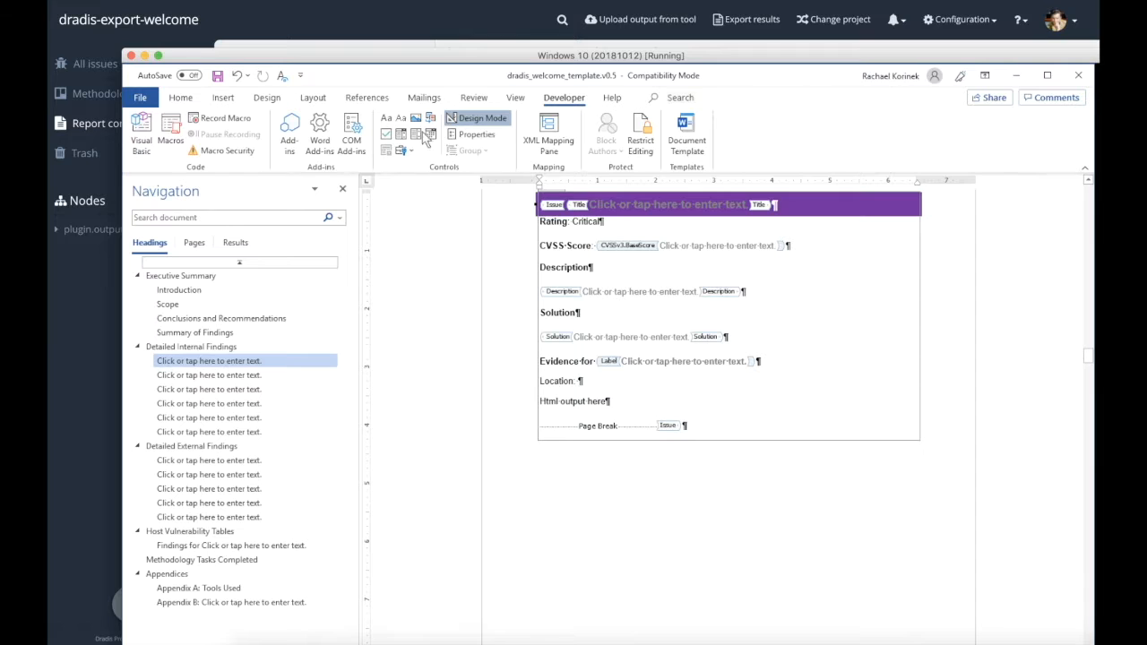
{"action": "left_click", "coordinate": [387, 118]}
{"action": "left_click", "coordinate": [475, 135]}
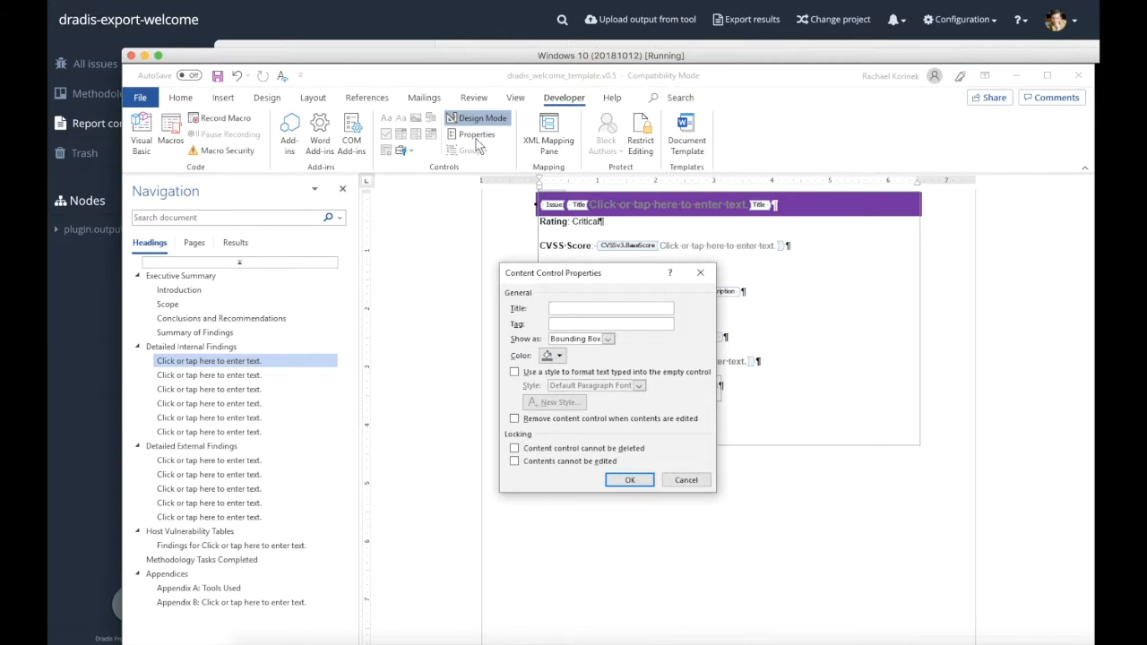
{"action": "type", "text": "Location"}
{"action": "left_click", "coordinate": [629, 479]}
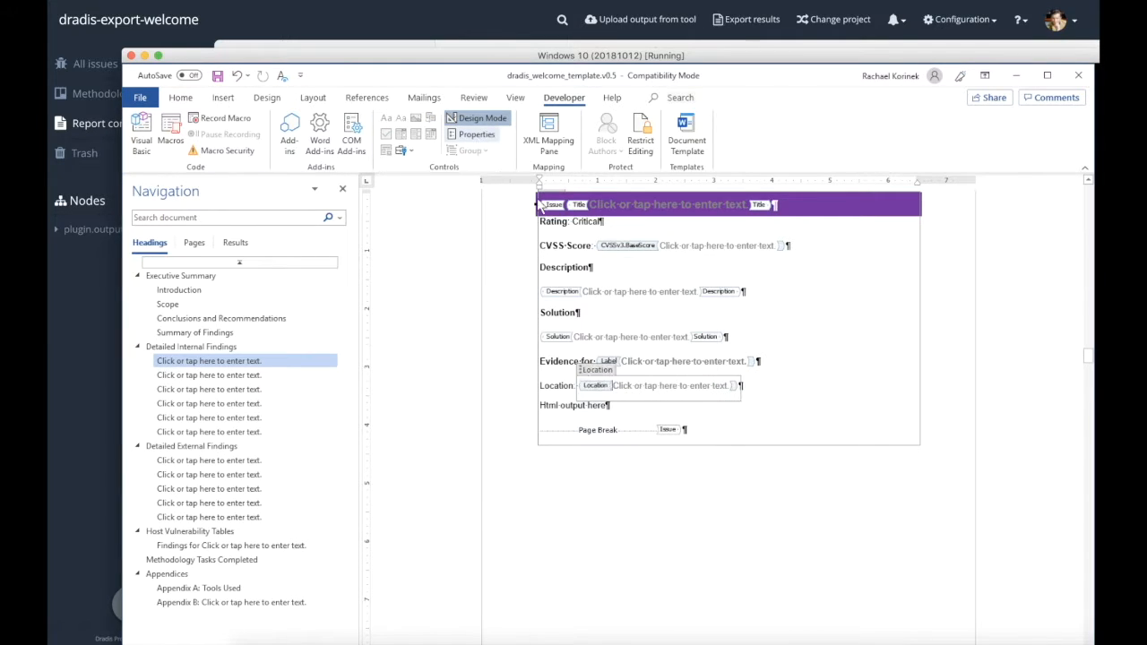
Replace the "Html output here" text in the evidence section with a content control titled Output
{"action": "left_click_drag", "start_coordinate": [541, 405], "coordinate": [603, 408]}
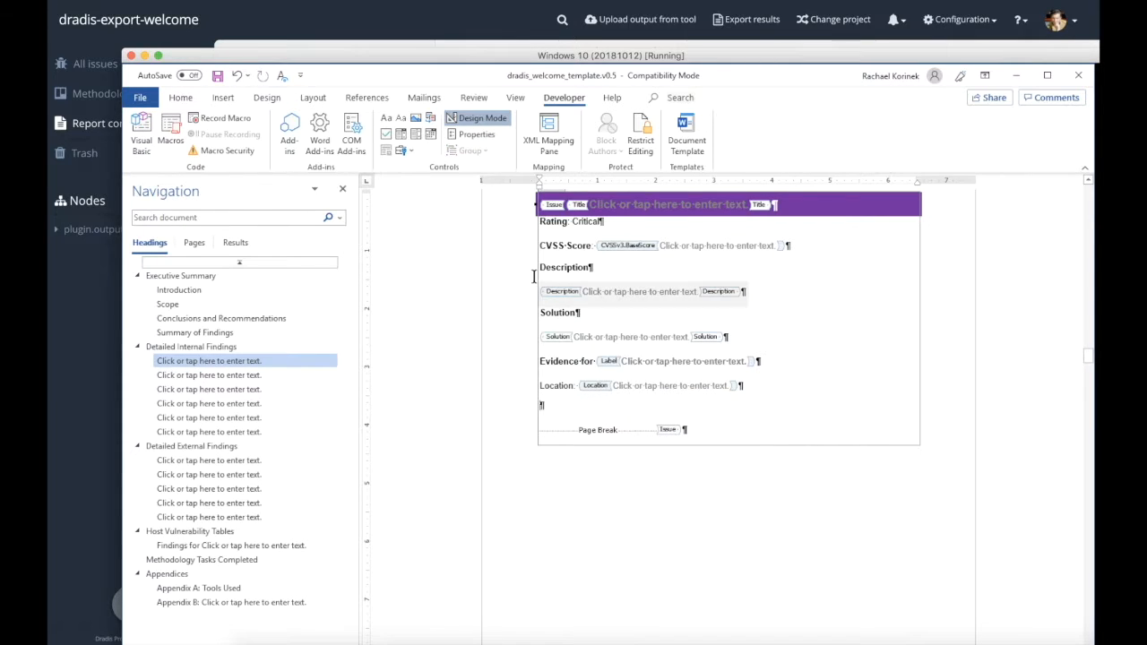
{"action": "left_click", "coordinate": [387, 119]}
{"action": "left_click", "coordinate": [472, 140]}
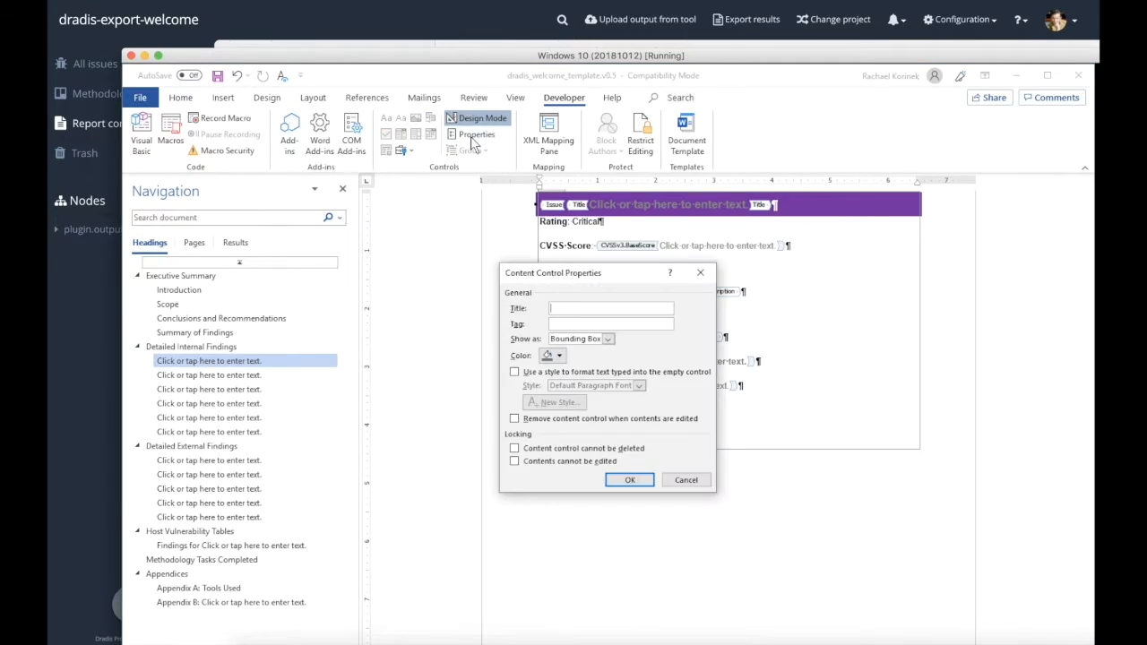
{"action": "type", "text": "Ouy"}
{"action": "key", "text": "BackSpace"}
{"action": "type", "text": "tput"}
{"action": "key", "text": "Return"}
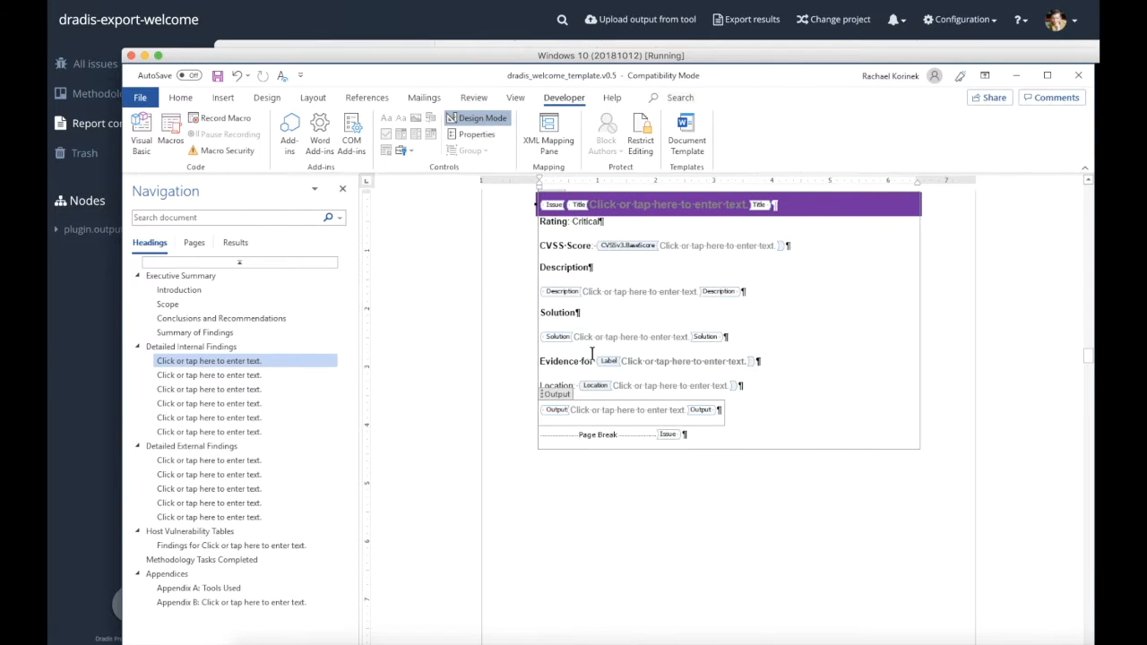
Wrap the evidence lines, from "Evidence for" through the Output control, in an outer content control titled Evidence
{"action": "left_click_drag", "start_coordinate": [539, 362], "coordinate": [541, 412]}
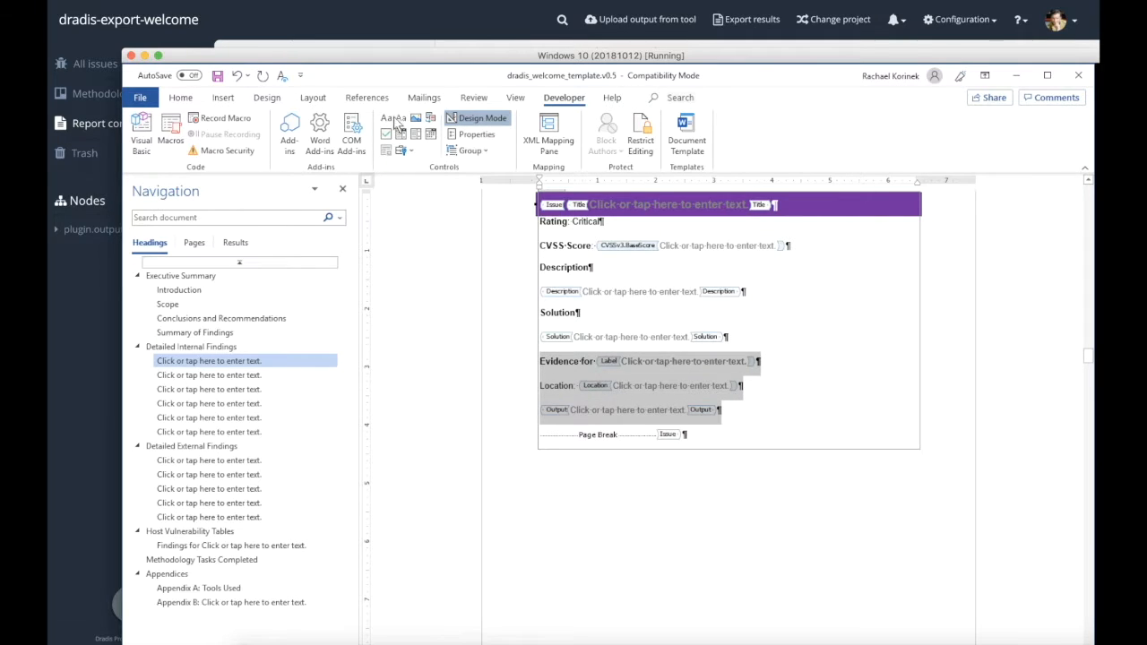
{"action": "left_click", "coordinate": [386, 118]}
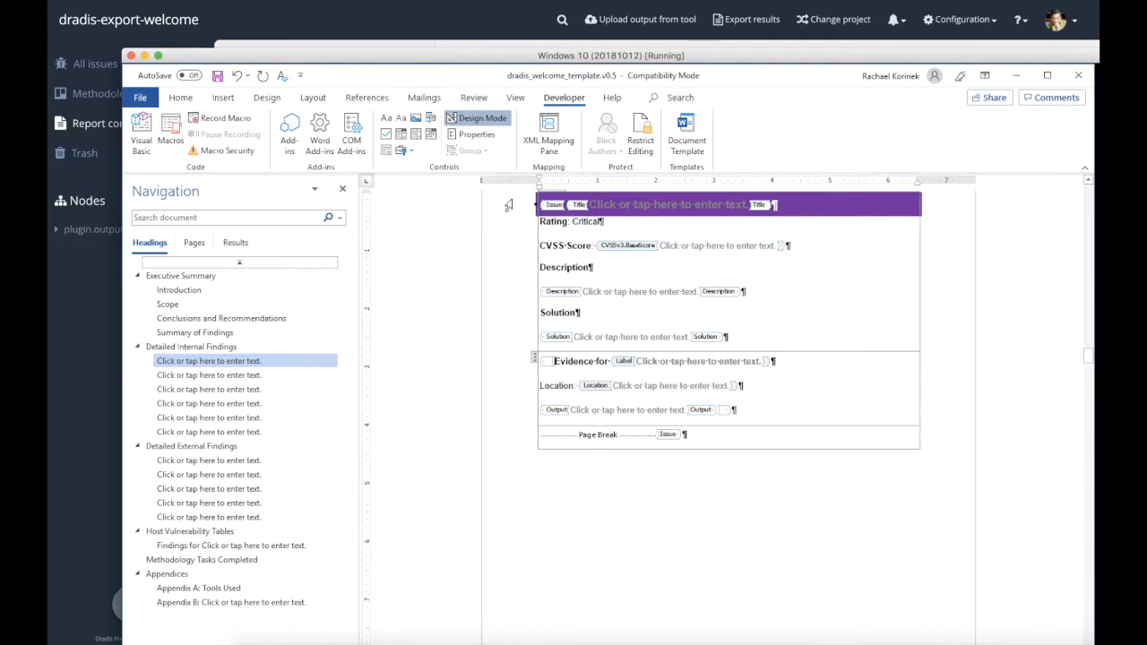
{"action": "left_click", "coordinate": [477, 135]}
{"action": "type", "text": "Evidence"}
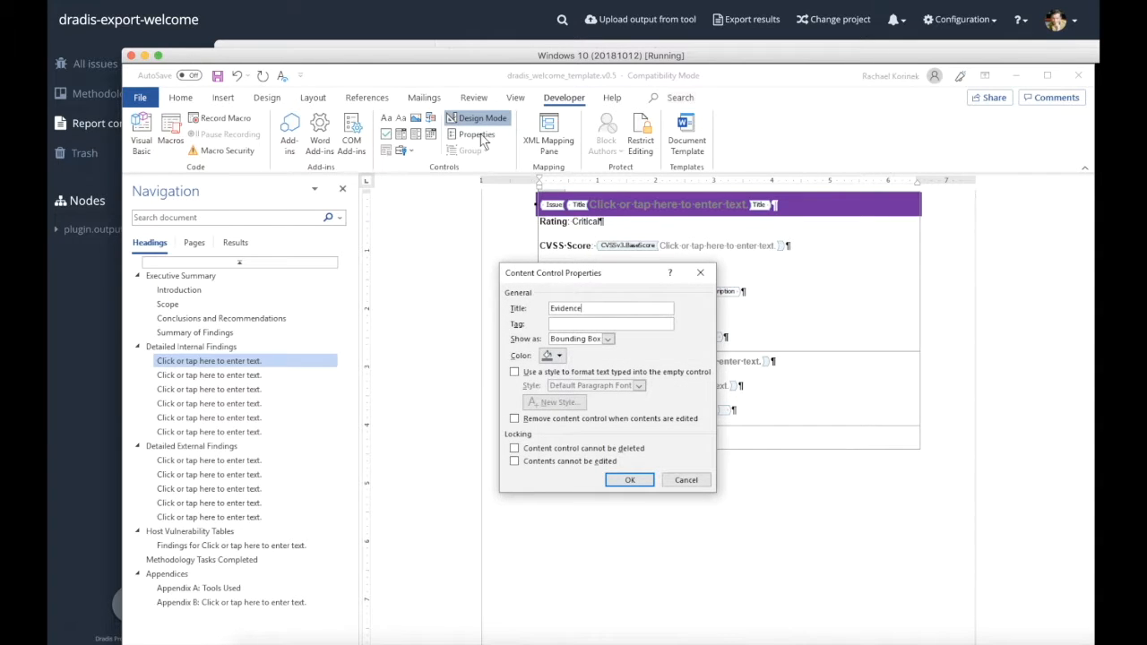
{"action": "key", "text": "Return"}
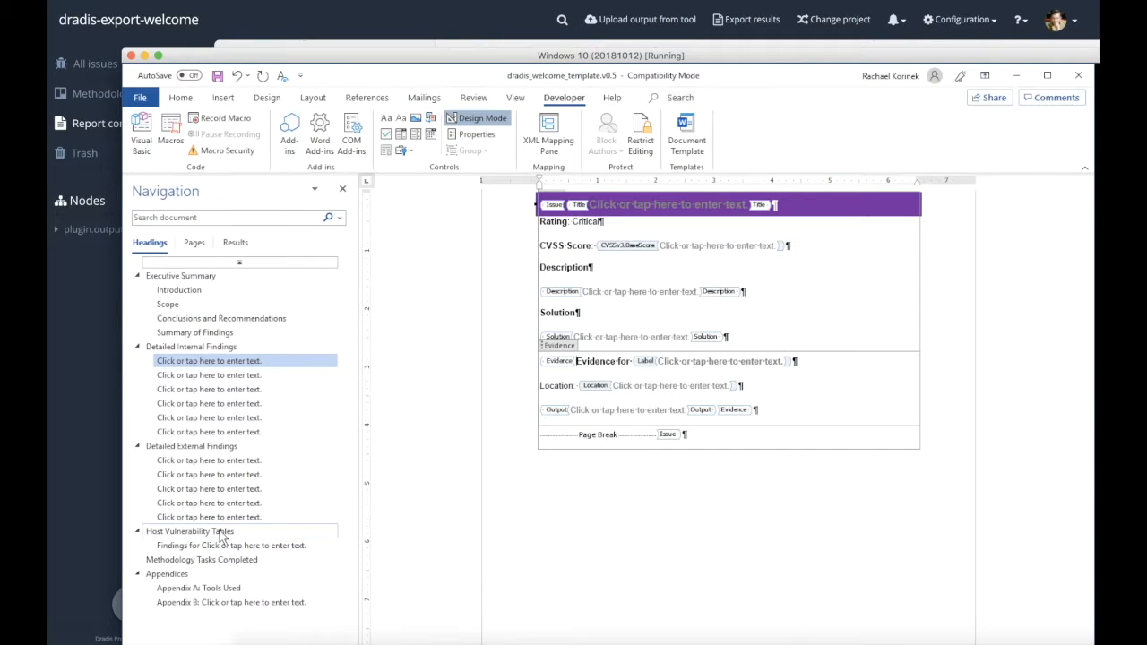
Go to the Host Vulnerability Tables section and inspect the Node content control around the findings table
{"action": "left_click", "coordinate": [220, 531]}
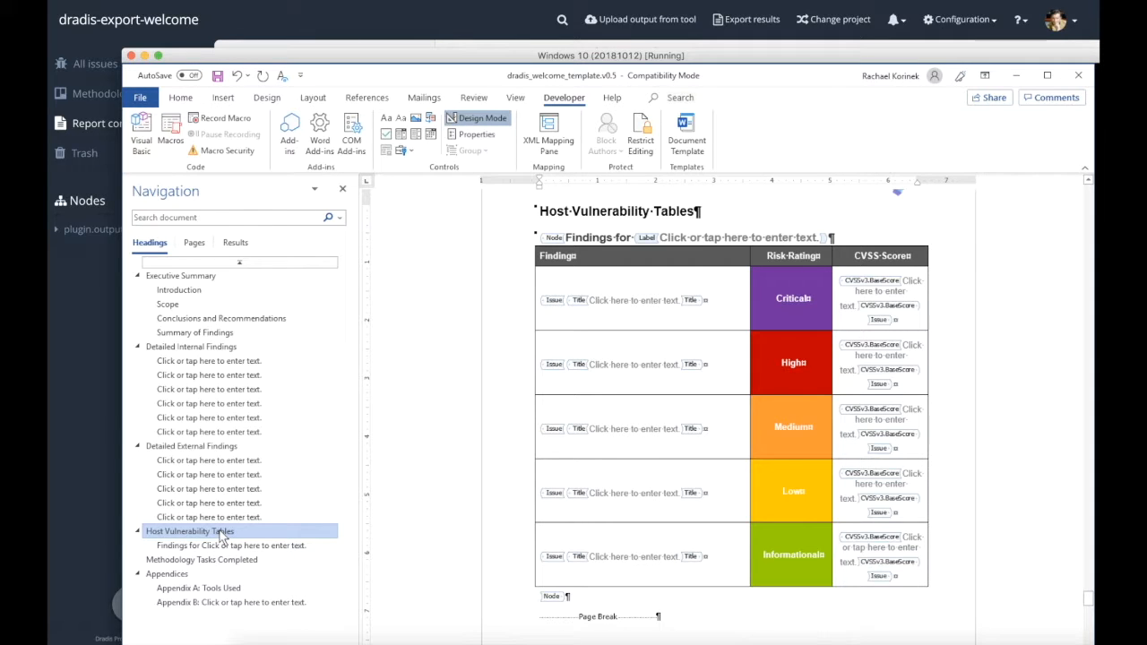
{"action": "left_click", "coordinate": [570, 237]}
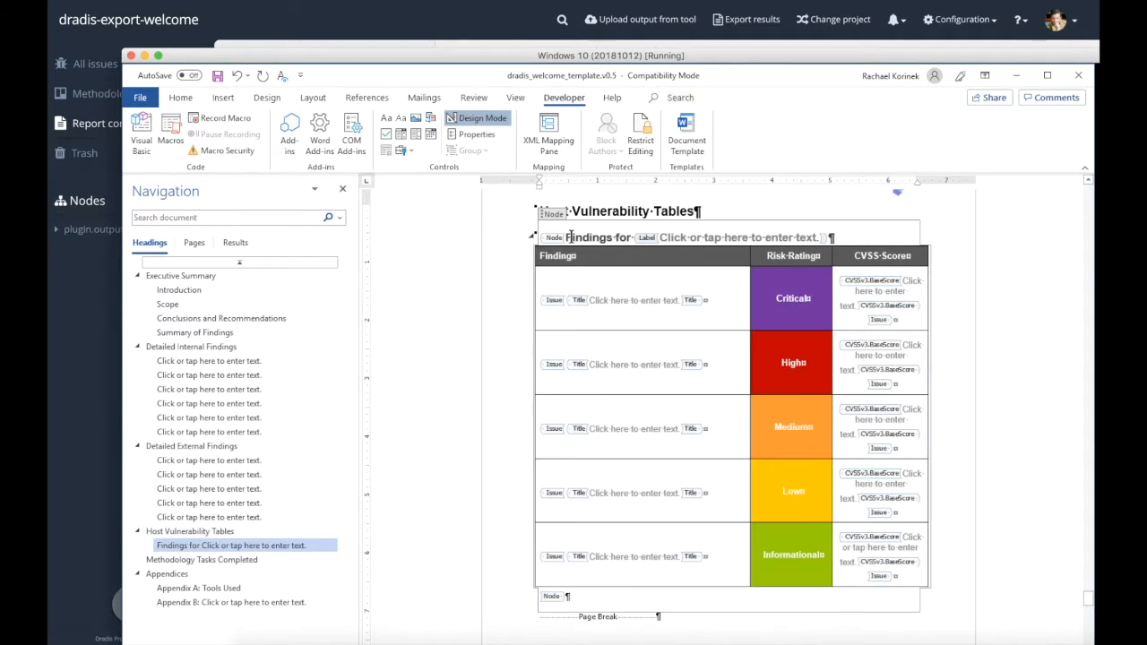